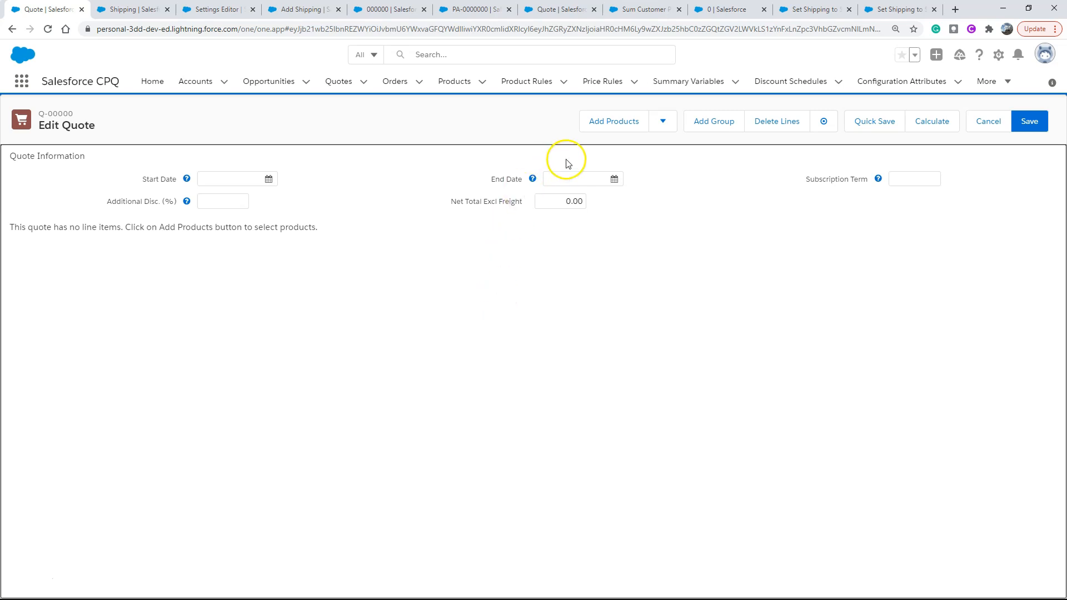
Step: Add the 2 Factor Authentication USB Key and the 4 Port USB Hub to the quote
left_click(617, 126)
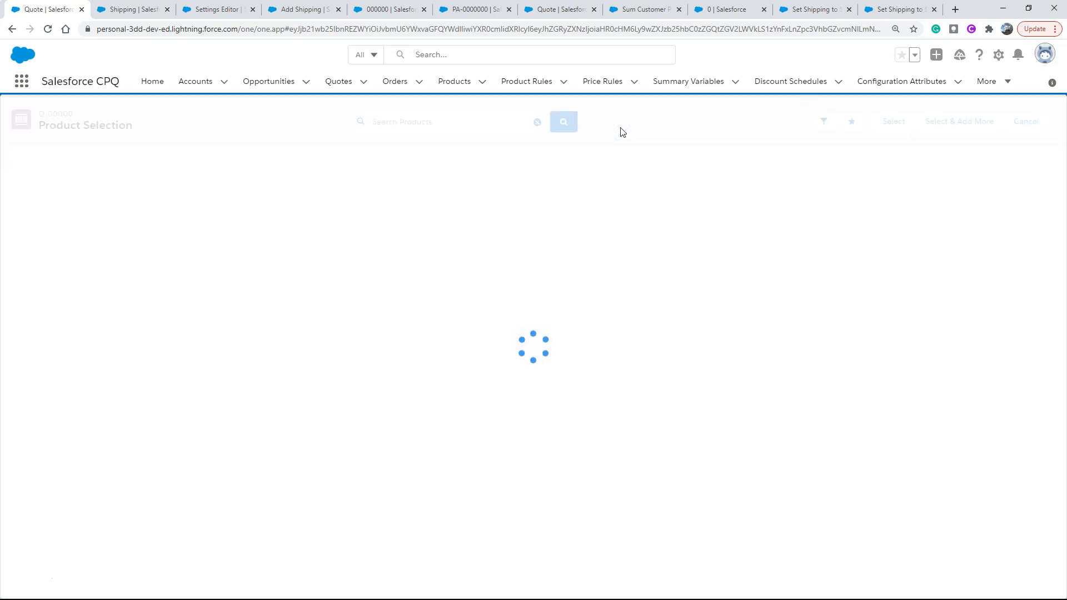
left_click(10, 176)
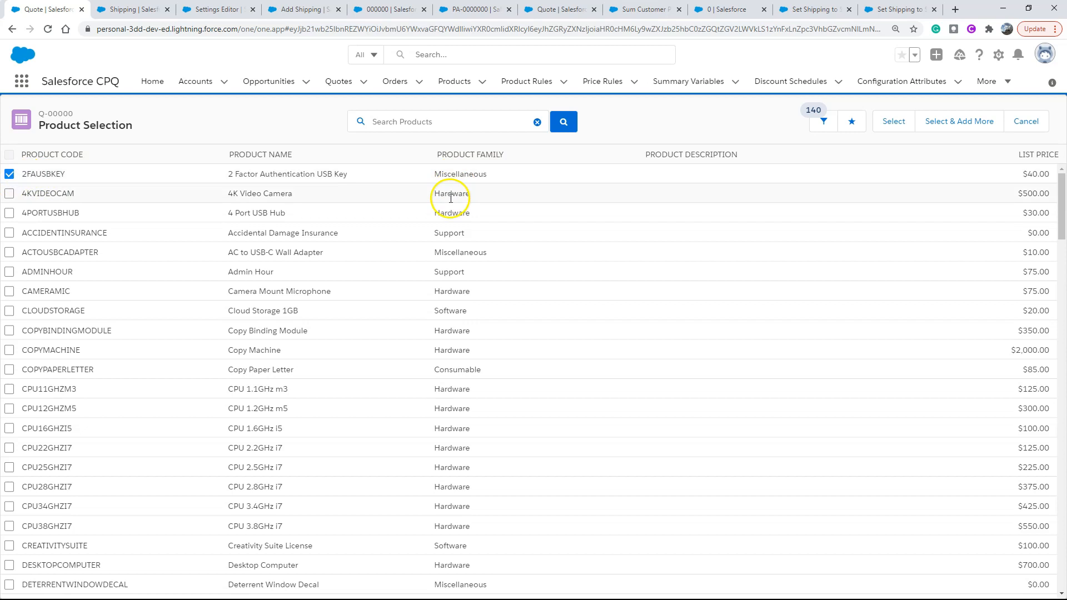
left_click(9, 214)
left_click(884, 128)
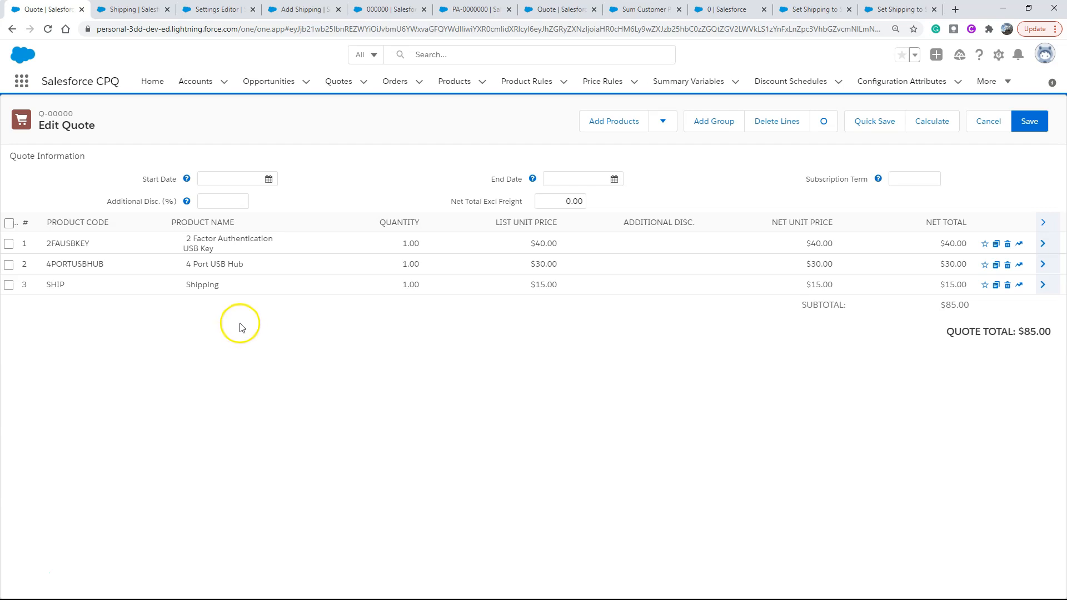
Step: Set the quantity of the 2 Factor Authentication USB Key line to 5
left_click(398, 246)
type("5")
key("Return")
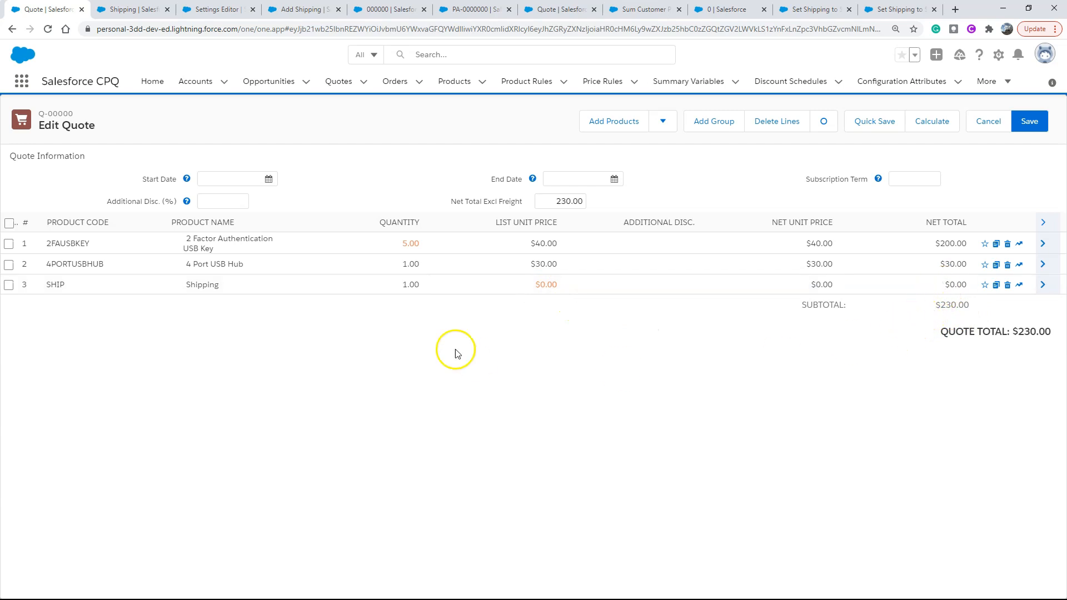
Step: Change the quantity of the 2 Factor Authentication USB Key line to 4 to test the shipping charge
left_click(396, 252)
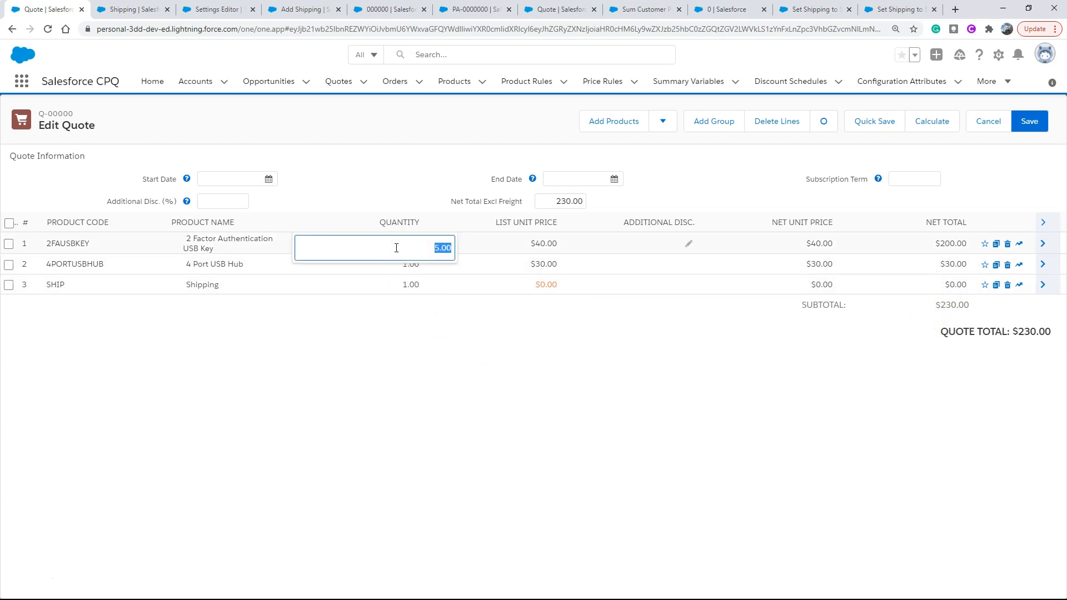
type("4")
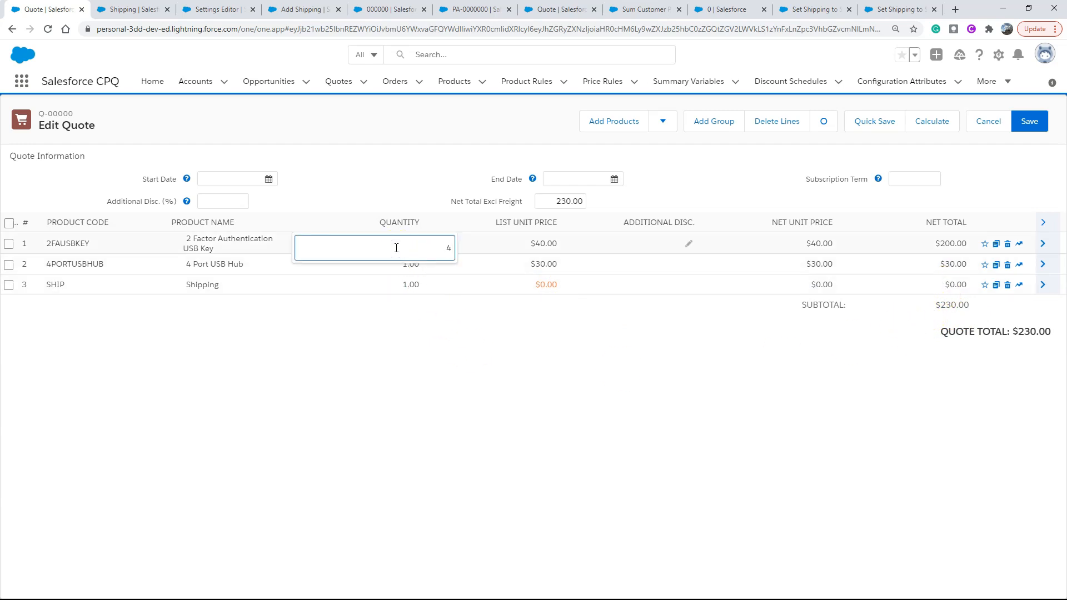
left_click(416, 326)
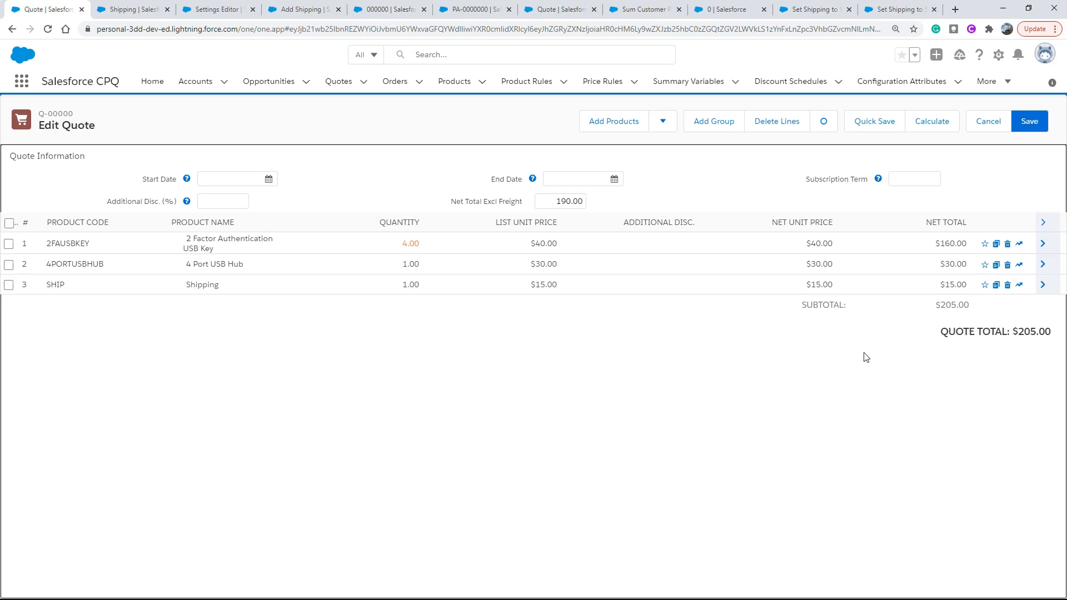
left_click(867, 349)
Step: Examine the Shipping product record's details and its related price book entry
left_click(128, 11)
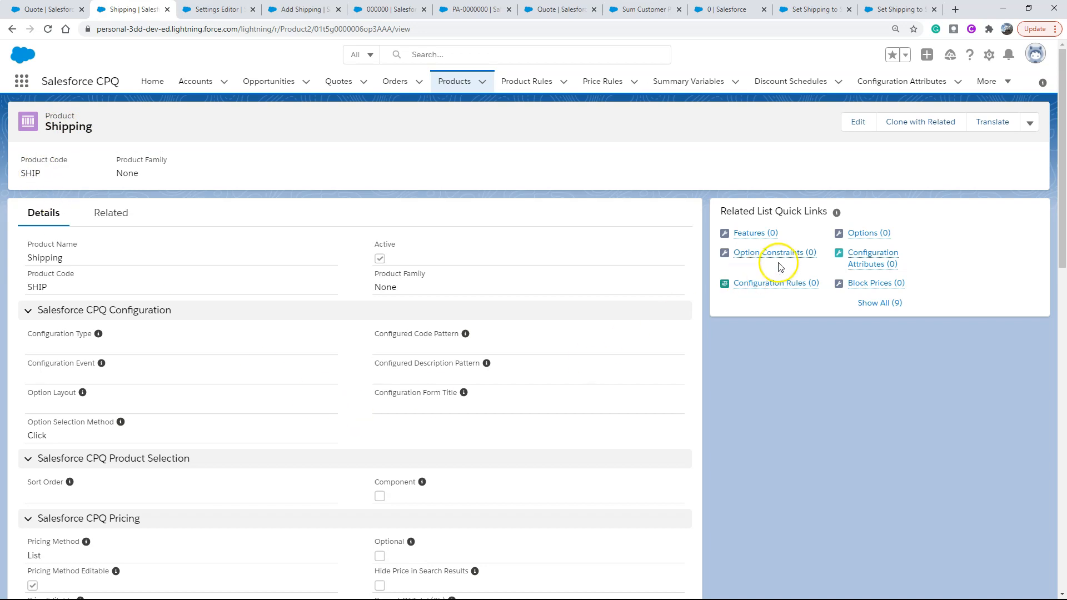
scroll(695, 271, "down", 1)
scroll(694, 272, "up", 1)
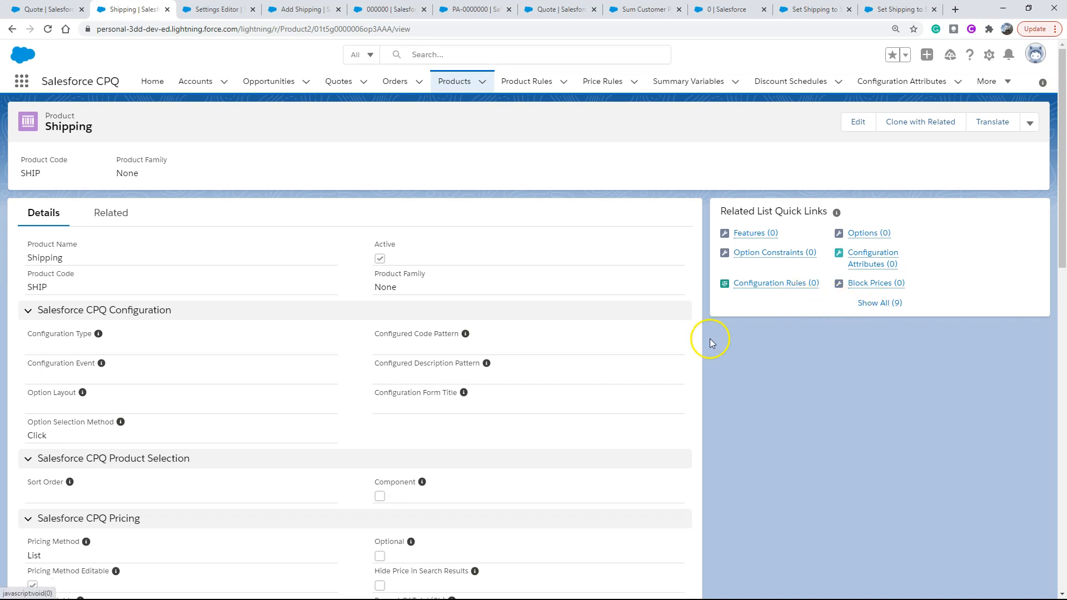
left_click(109, 218)
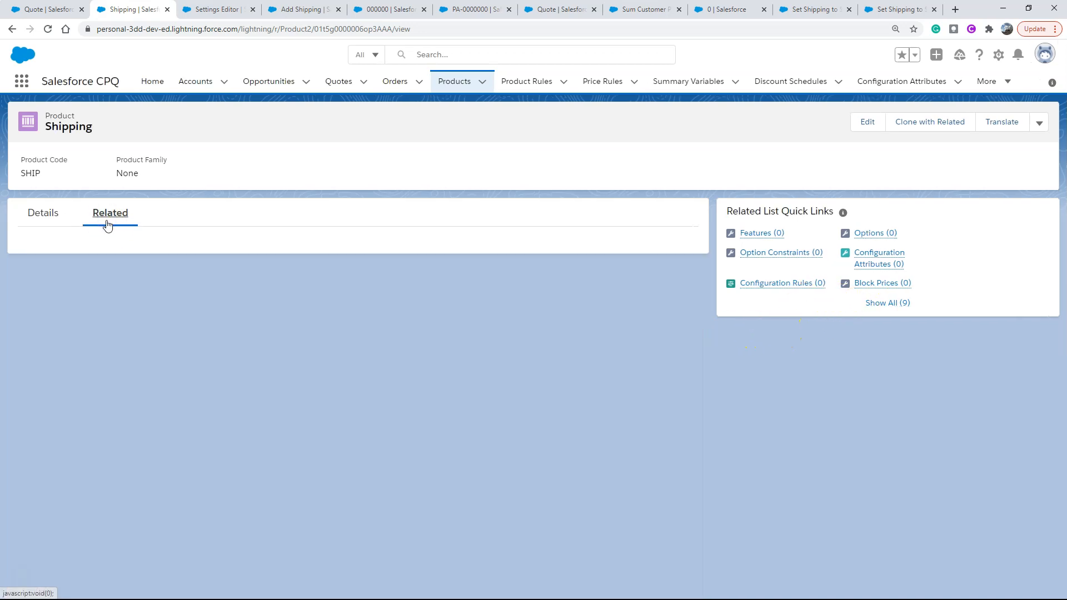
scroll(191, 317, "down", 3)
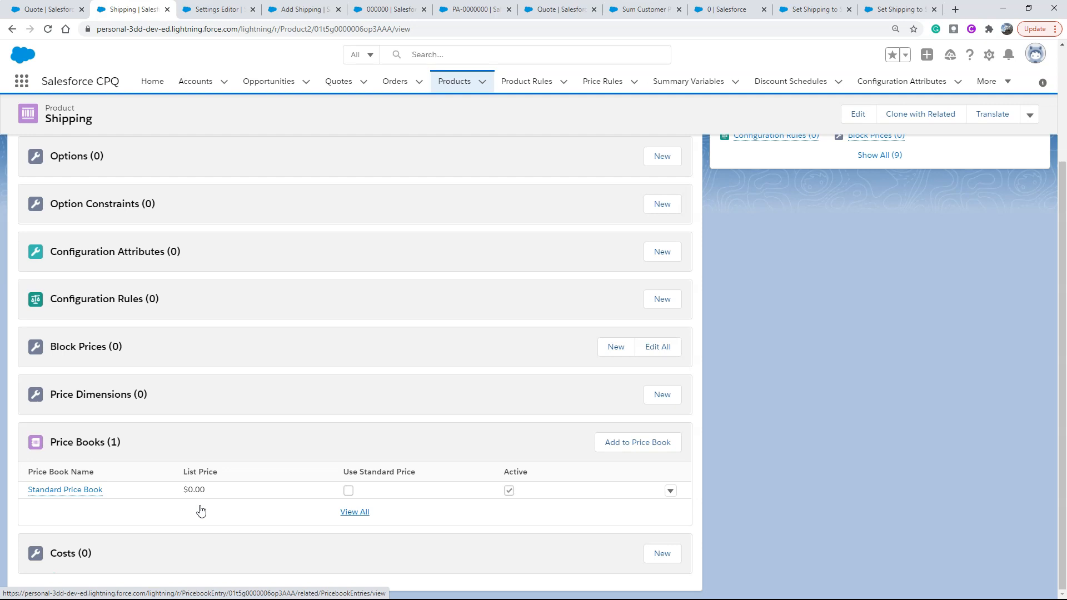
scroll(201, 510, "up", 5)
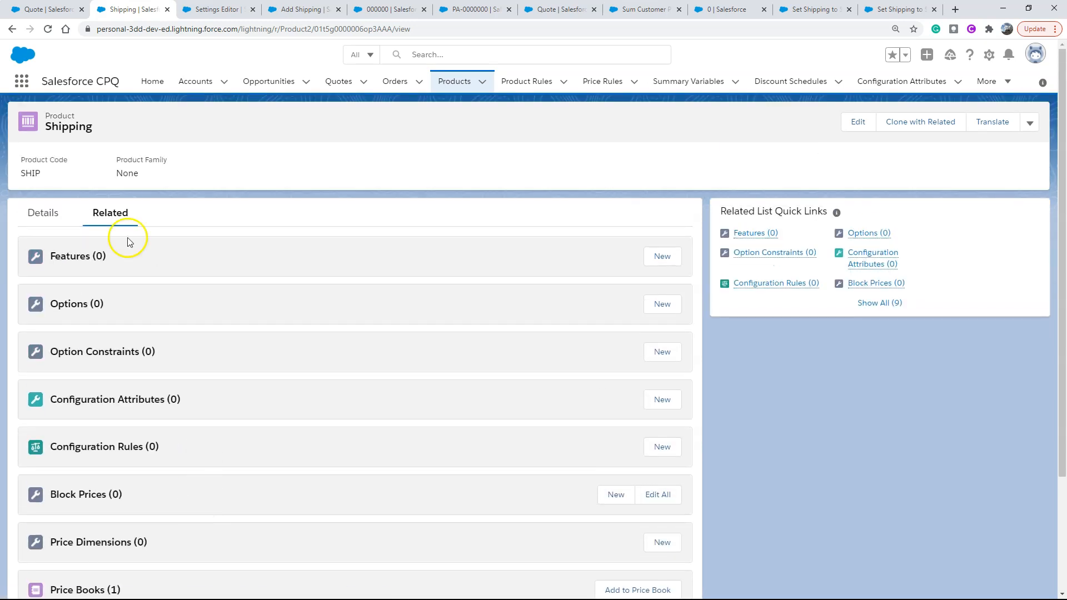
left_click(43, 213)
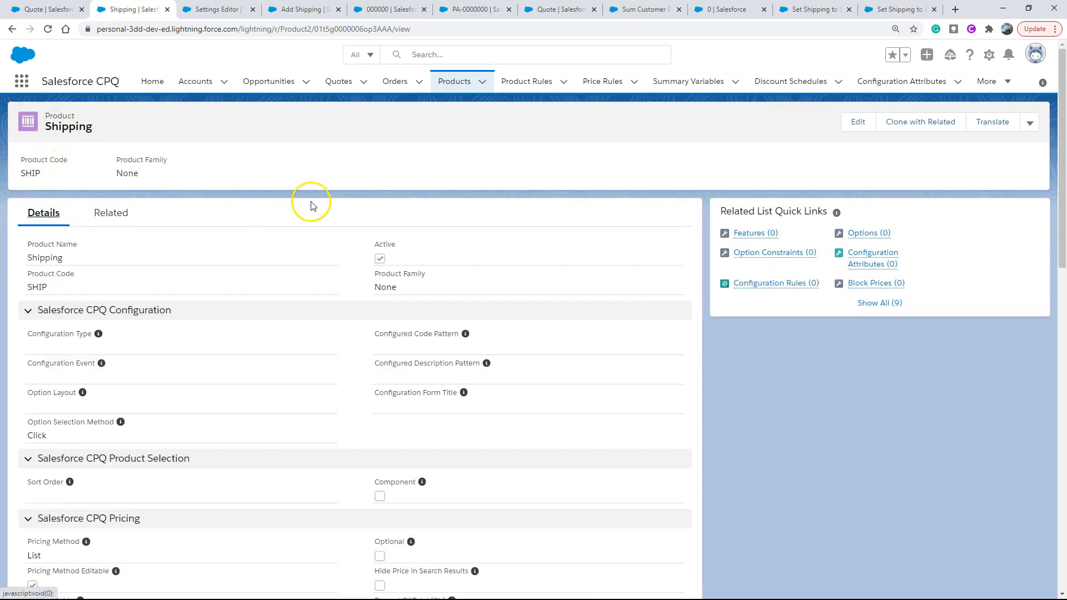
left_click(280, 194)
left_click(278, 198)
Step: Return to the quote and set the 2 Factor Authentication USB Key quantity to 5
left_click(63, 10)
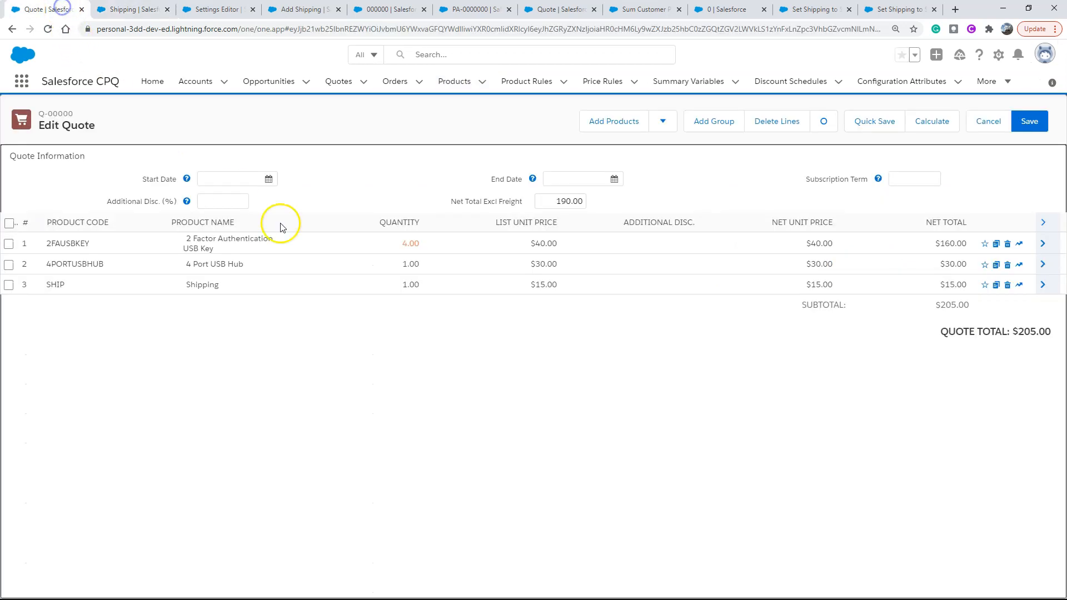
left_click(400, 242)
type("5")
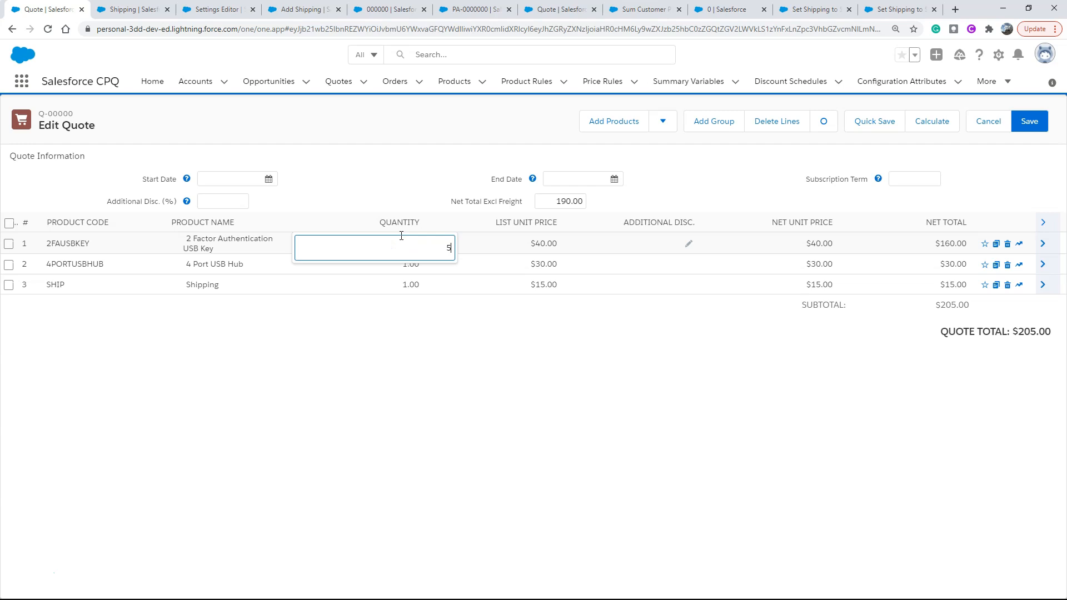
left_click(473, 336)
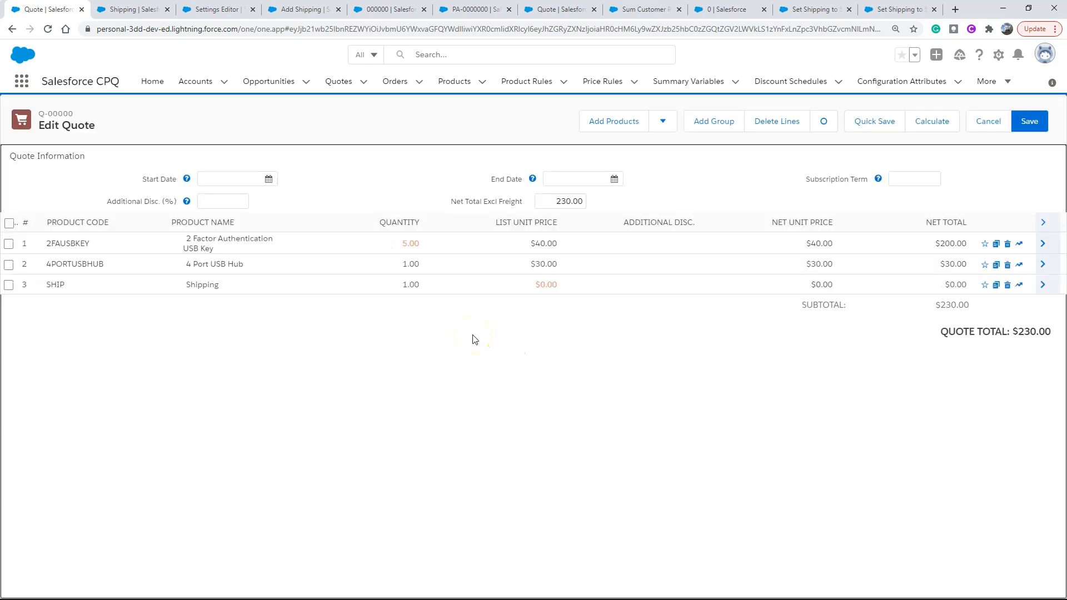
left_click(474, 332)
Step: Check the Calculate Immediately option in the CPQ pricing and calculation settings and dismiss the MFA admin notice
left_click(211, 13)
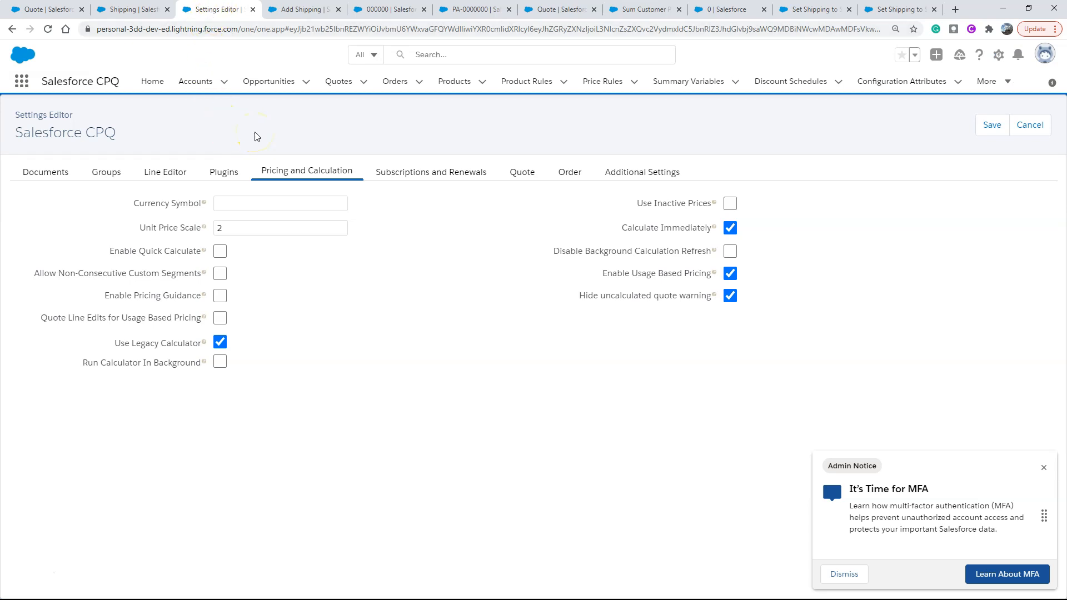
mouse_move(712, 229)
left_click(1043, 470)
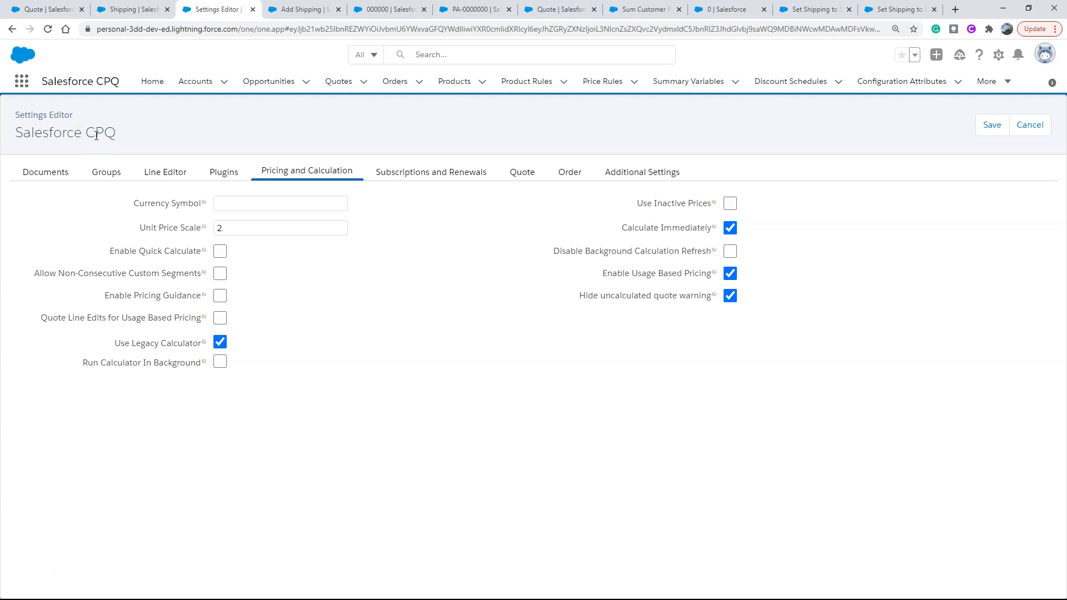
left_click(285, 126)
Step: Examine the Add Shipping product rule's fields, error conditions and actions
left_click(302, 9)
left_click(228, 127)
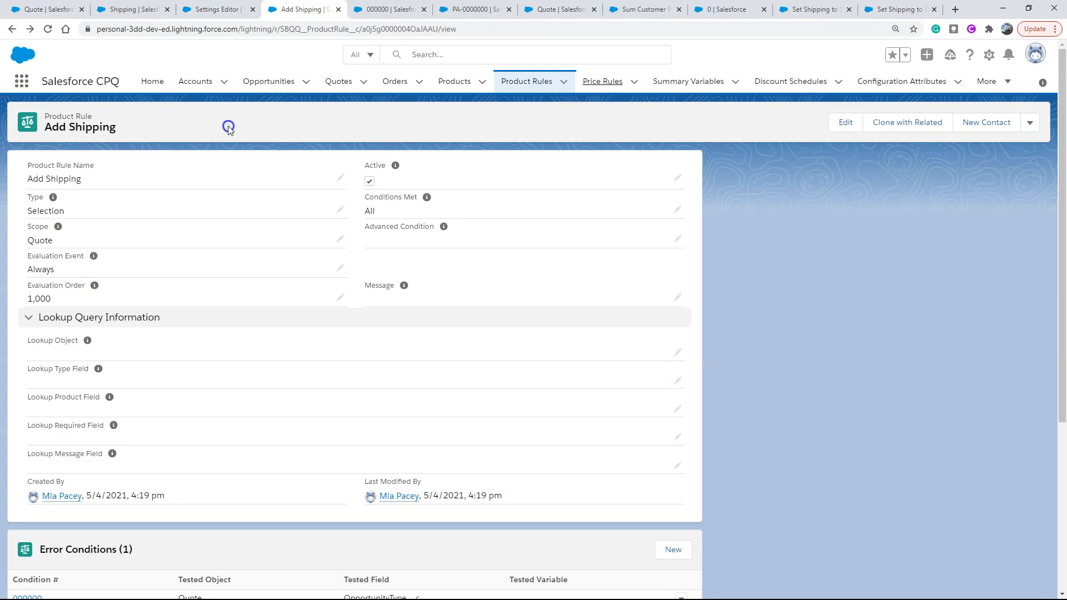
left_click(278, 118)
scroll(361, 283, "down", 3)
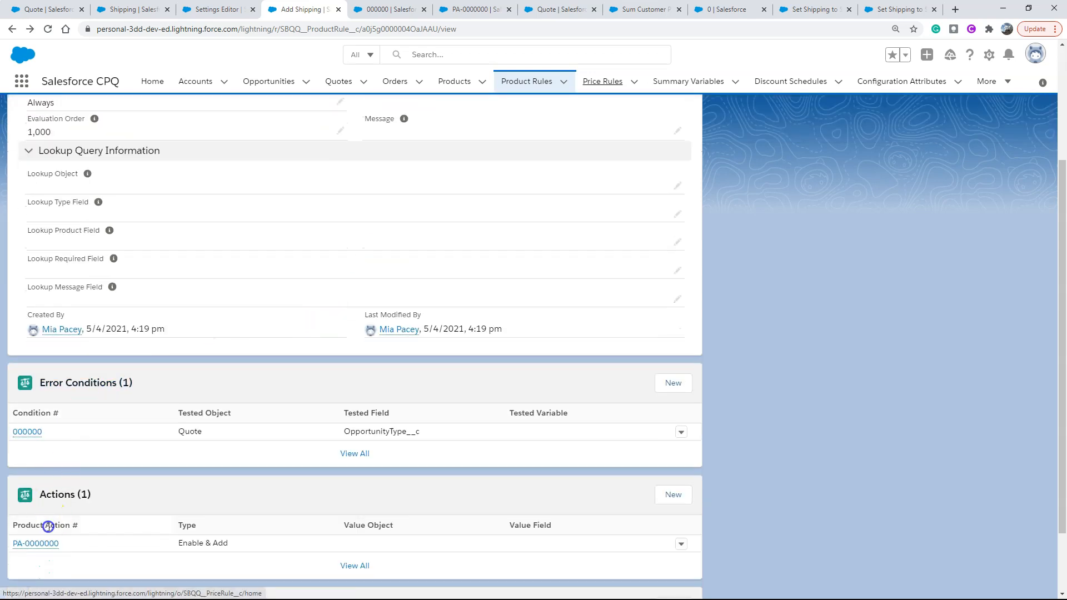
scroll(178, 472, "up", 3)
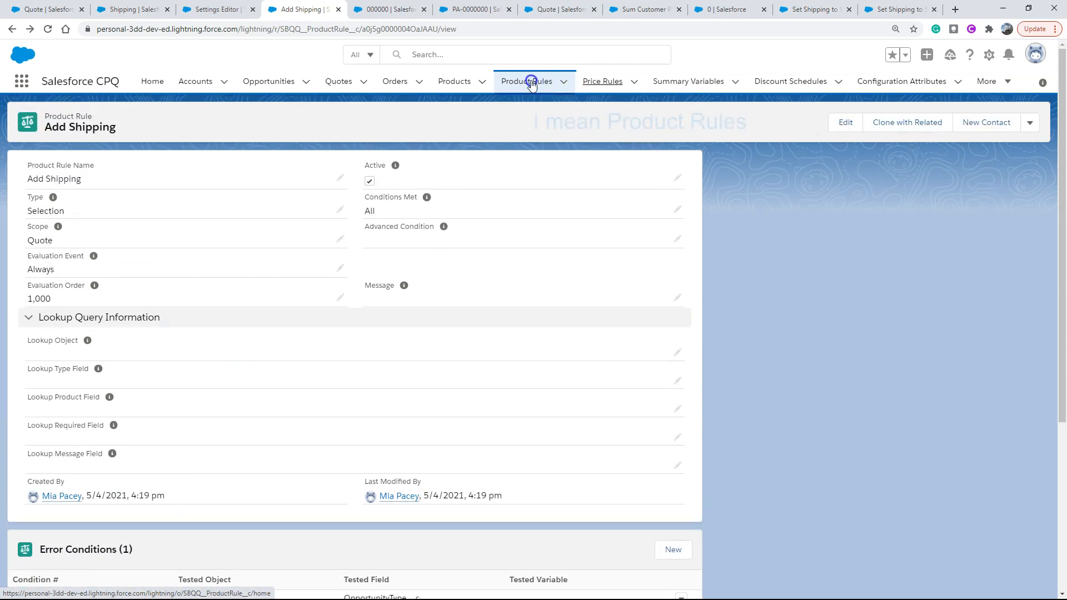
Step: Edit the Add Shipping product rule, choose Selection as its type, and save the rule
left_click(845, 123)
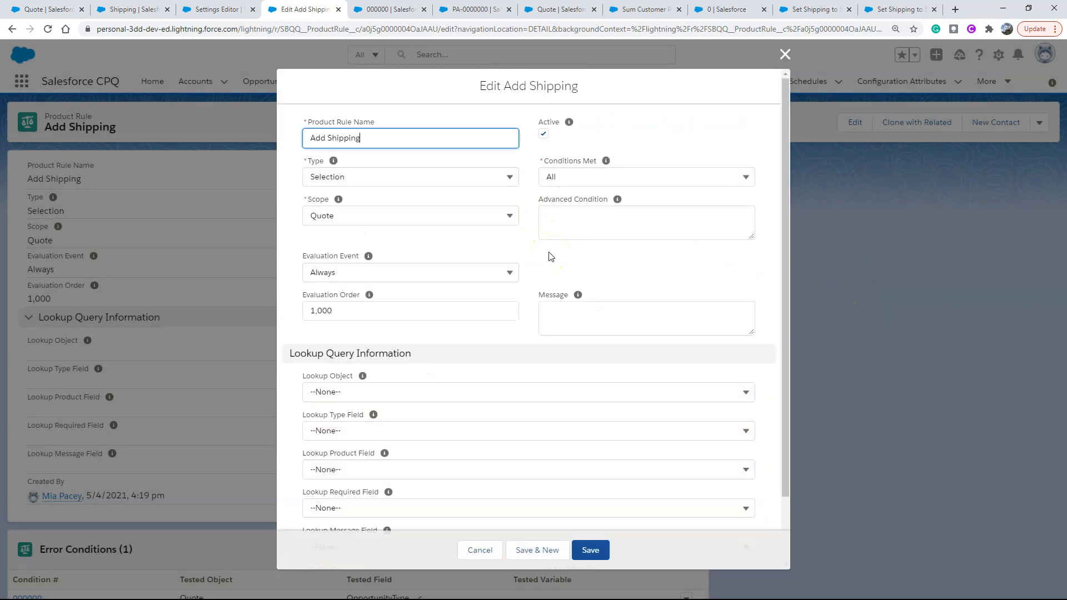
left_click(385, 137)
left_click(411, 179)
left_click(411, 178)
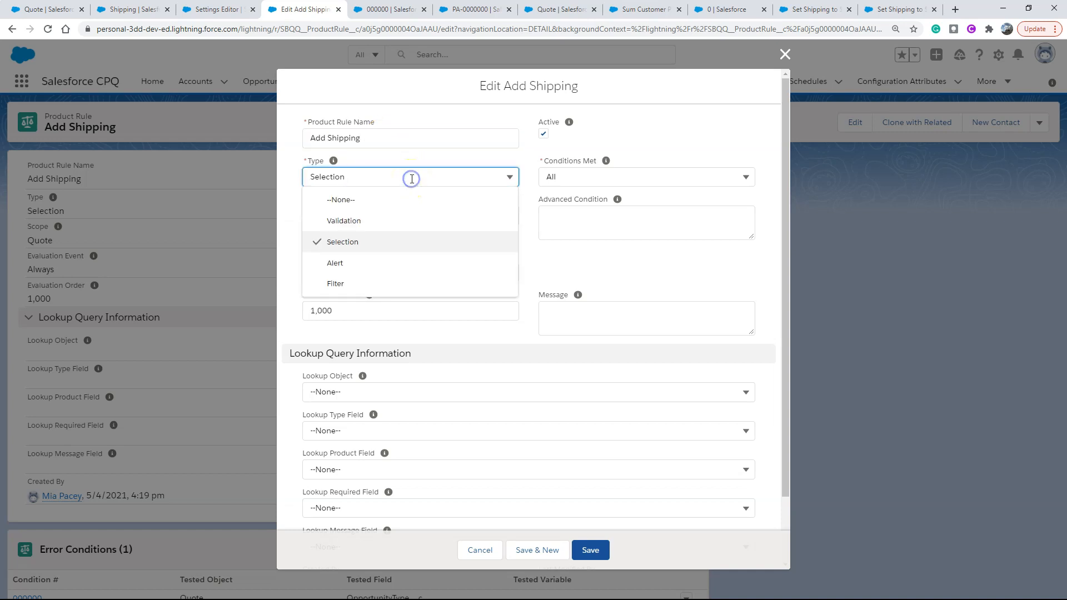
left_click(383, 239)
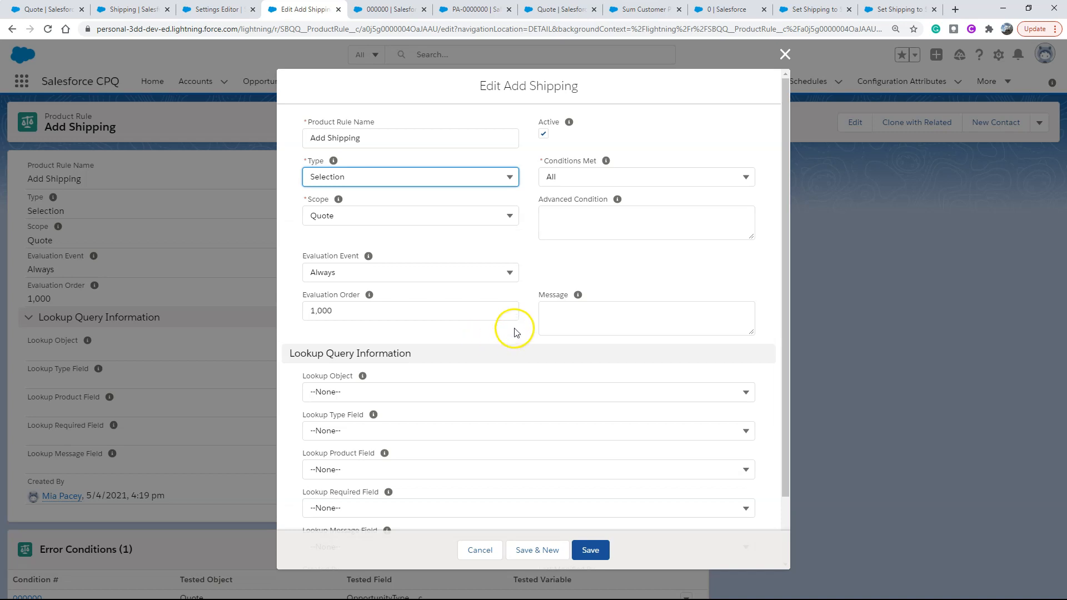
scroll(516, 325, "down", 3)
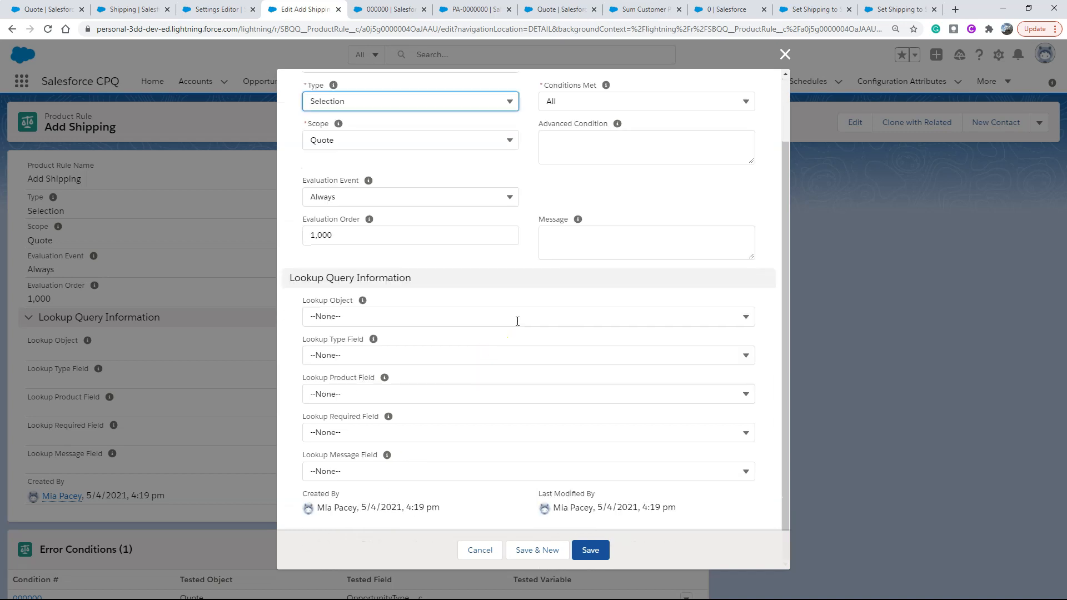
scroll(517, 321, "up", 3)
left_click(597, 547)
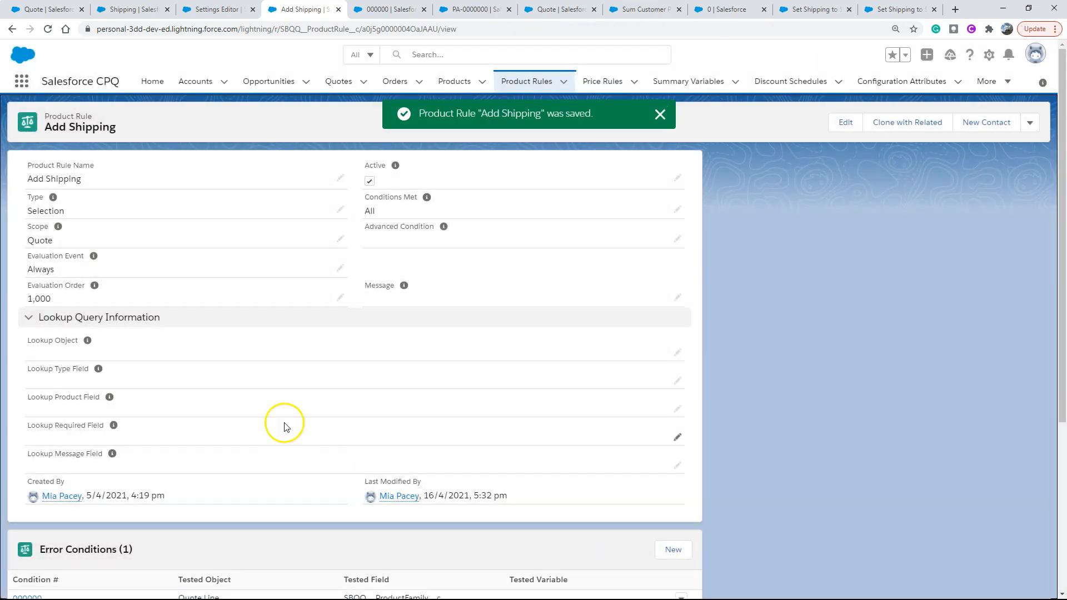
Step: Review the Add Shipping rule's error conditions and examine the tested object, tested field and filter value of condition 000000
scroll(112, 303, "down", 5)
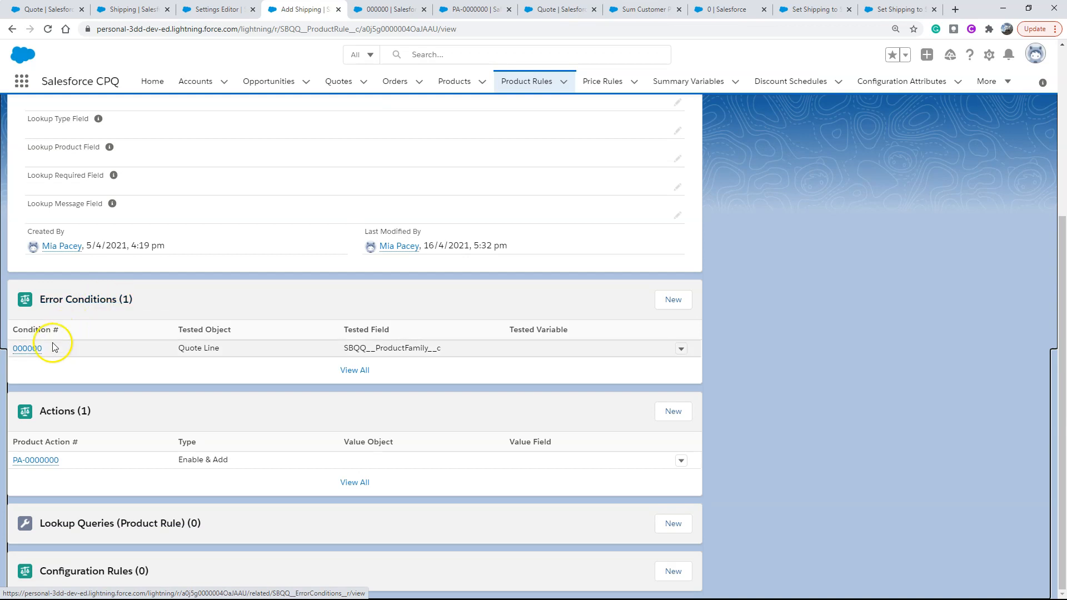
left_click(54, 375)
scroll(78, 367, "up", 5)
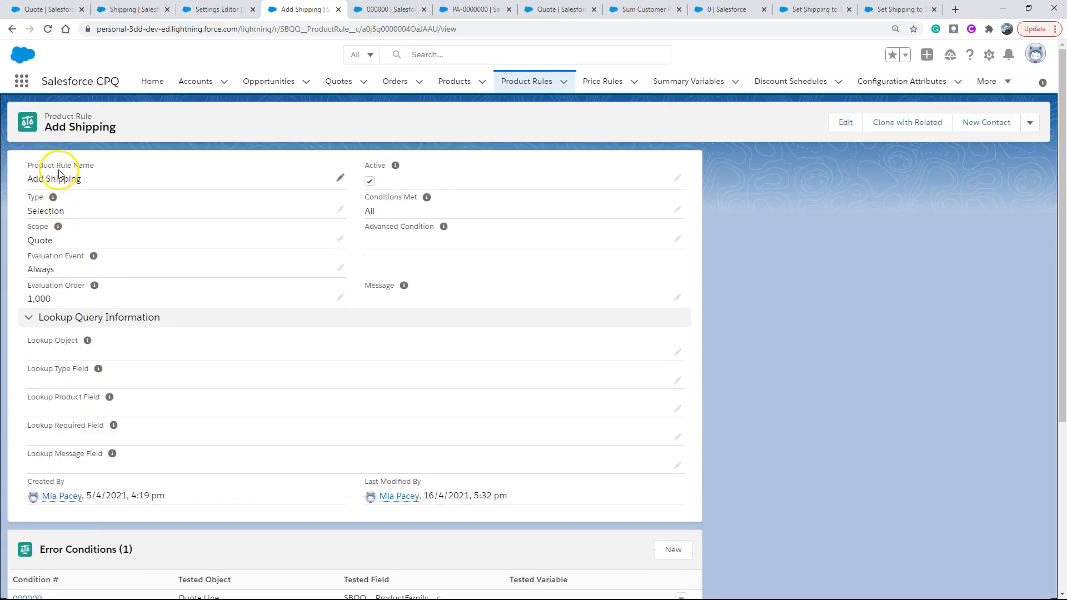
scroll(52, 166, "down", 5)
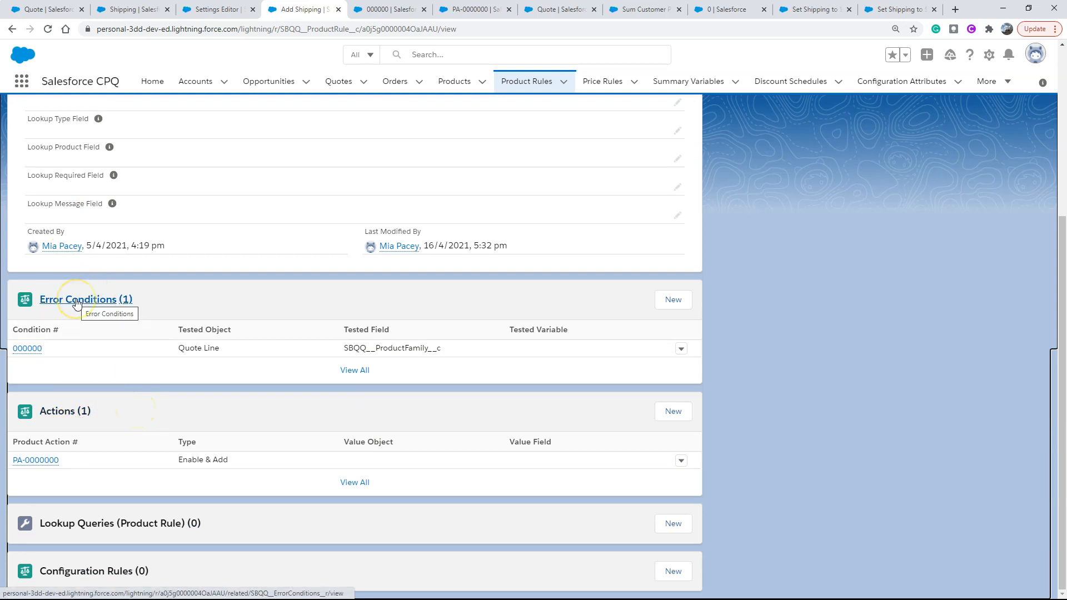
mouse_move(35, 354)
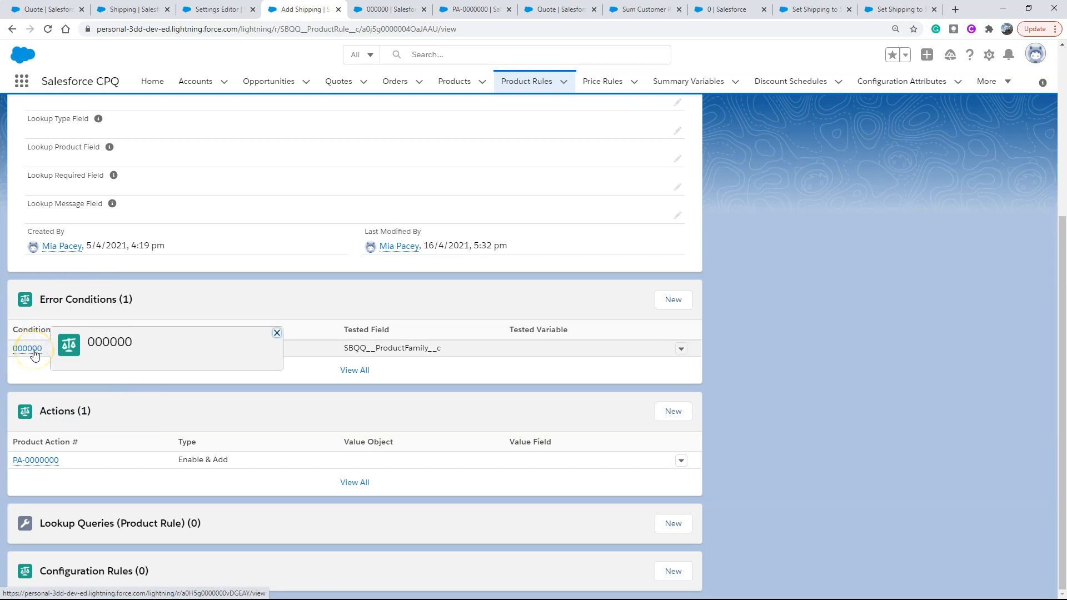
left_click(376, 10)
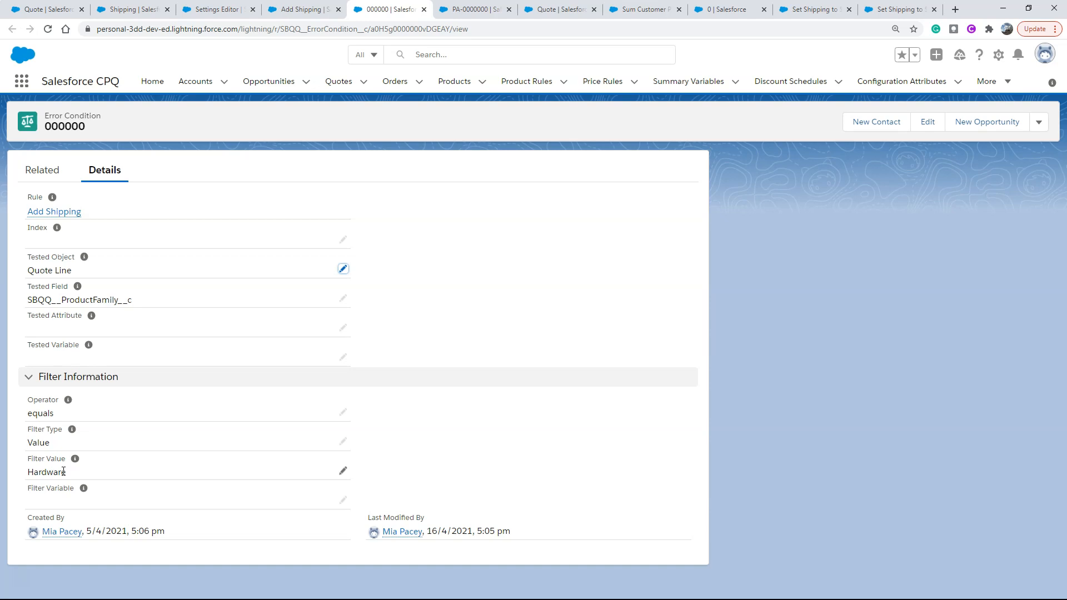
left_click(66, 470)
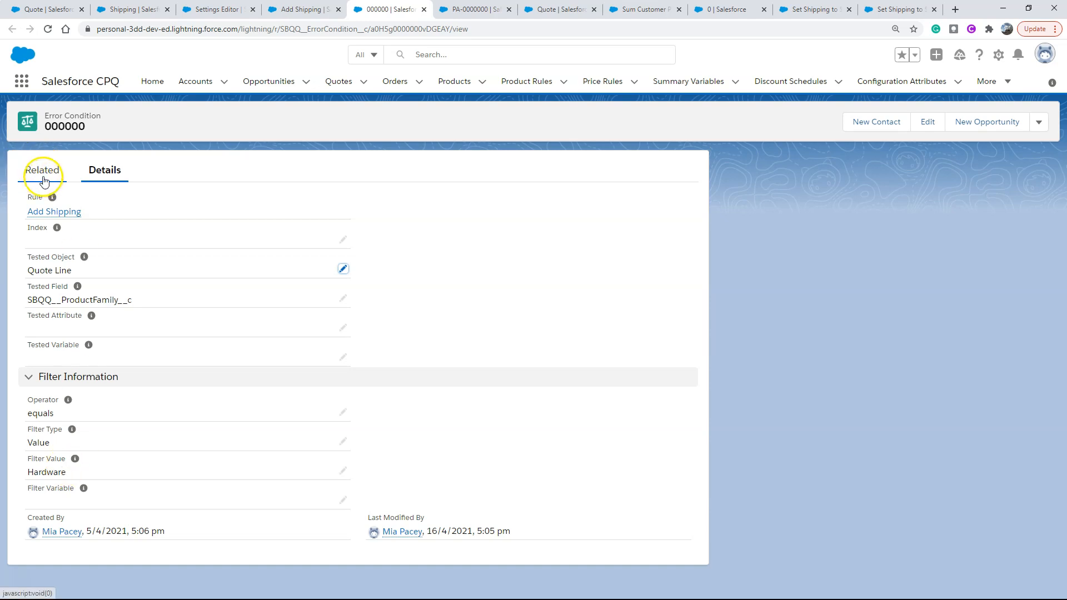
Step: Go back to the Add Shipping product rule and review its settings and related actions
left_click(304, 9)
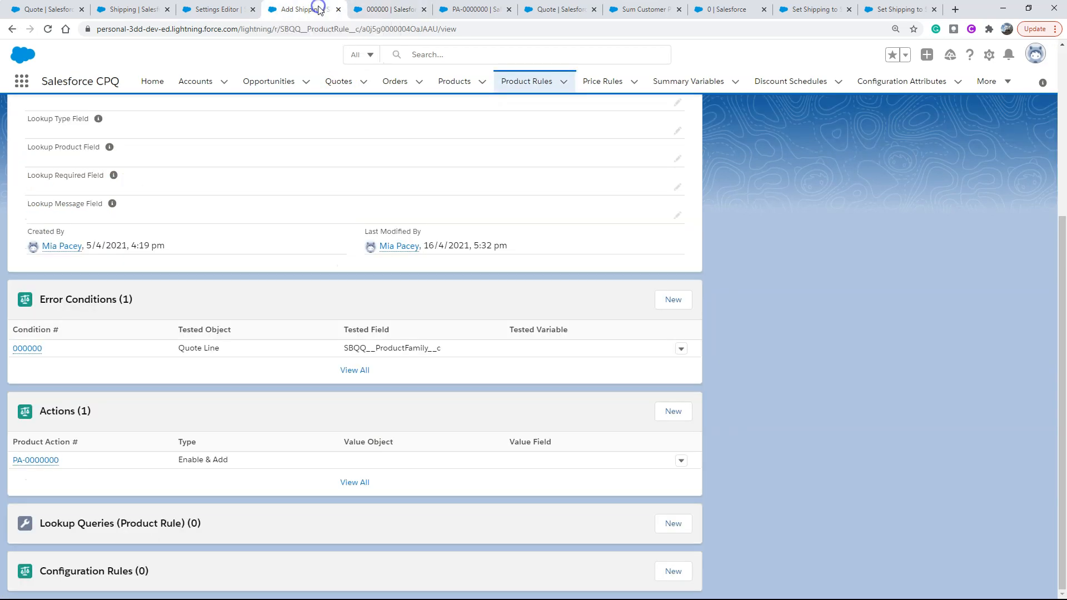
scroll(221, 217, "up", 4)
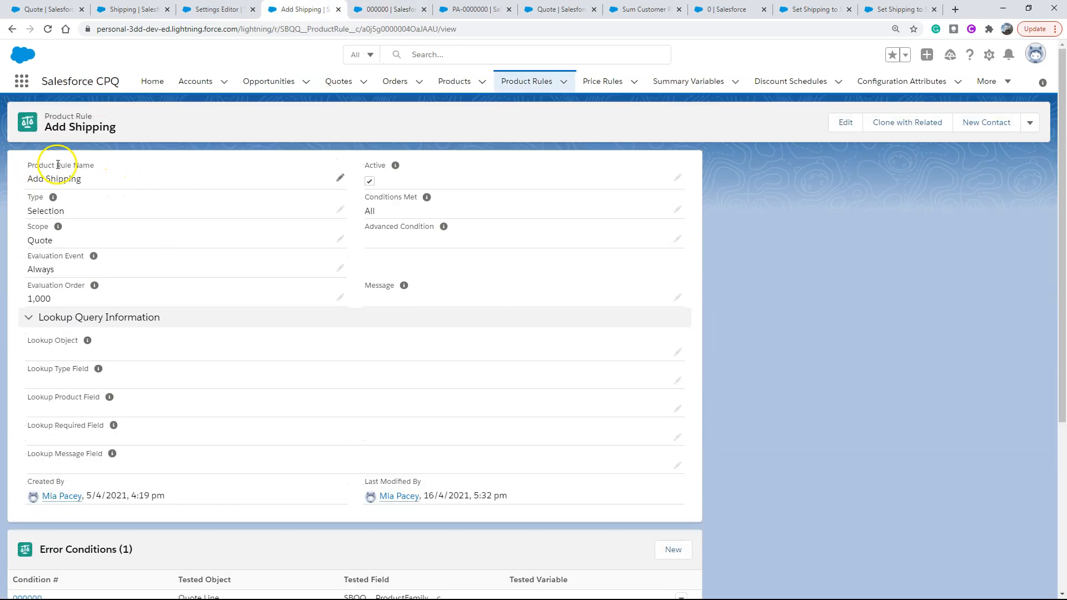
scroll(144, 214, "down", 4)
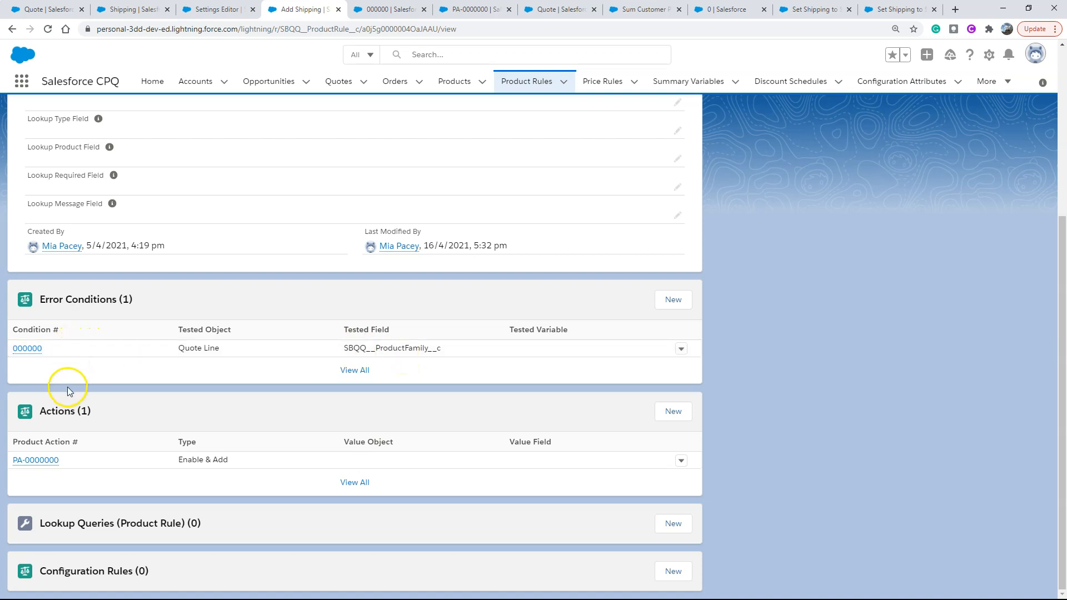
Step: Open the Add Shipping rule's product action PA-0000000, reselect Shipping as its product, and save the action
left_click(39, 460)
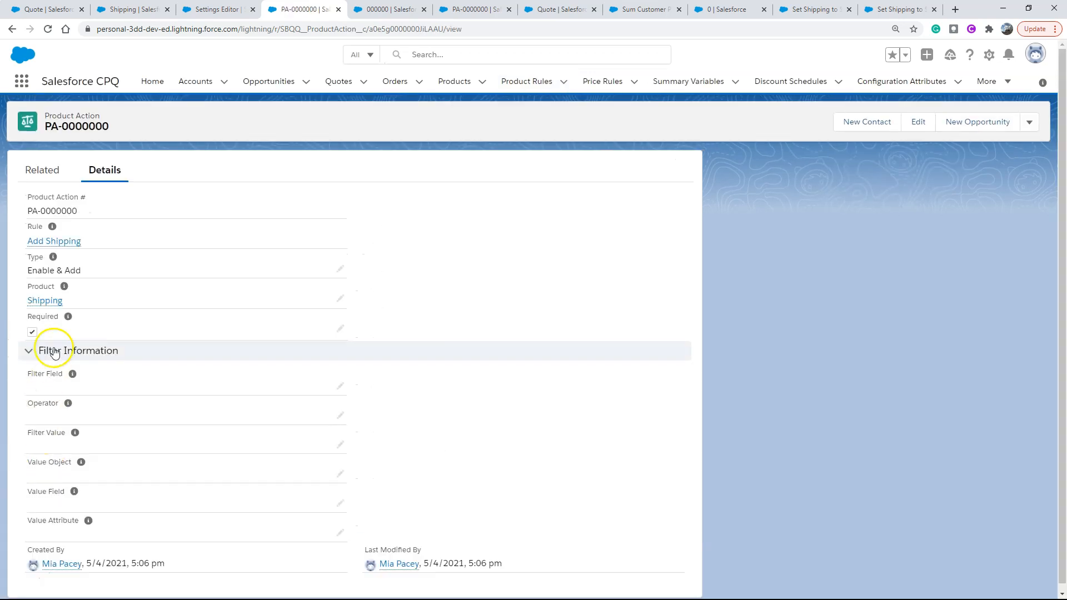
mouse_move(34, 247)
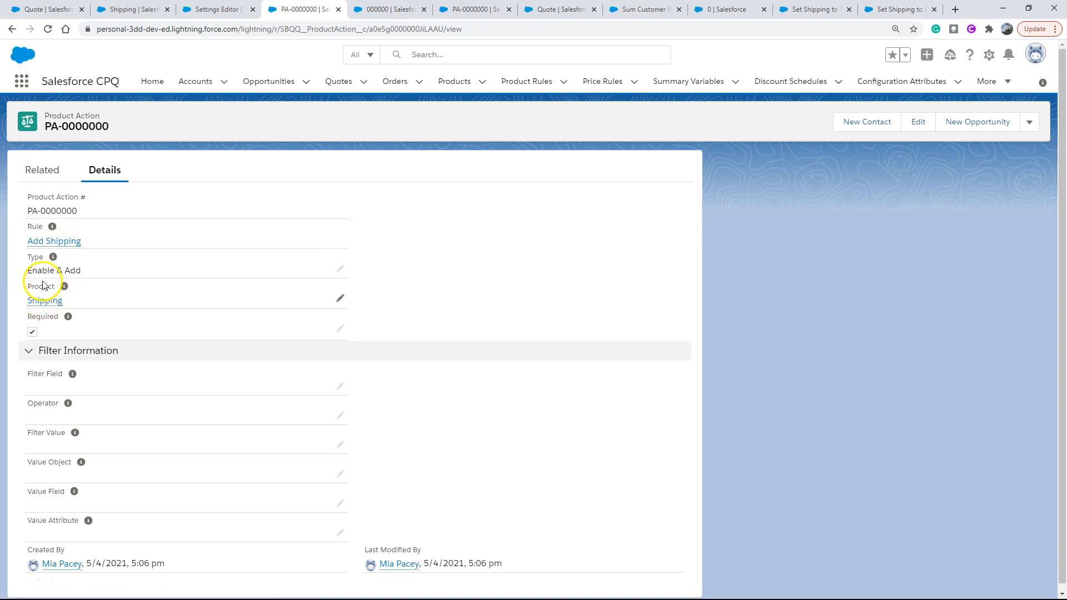
mouse_move(45, 302)
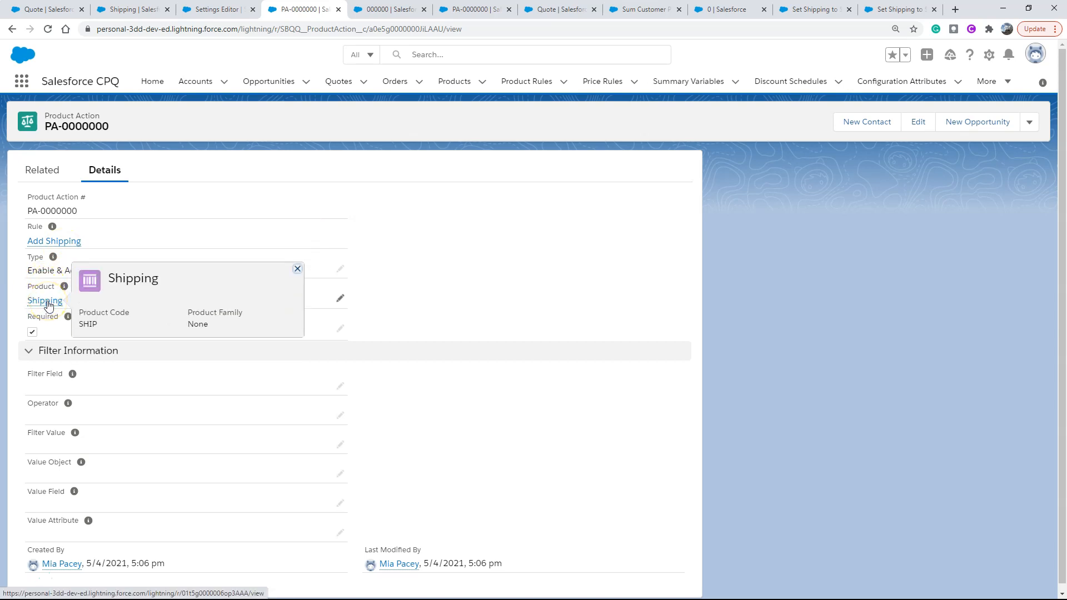
left_click(340, 300)
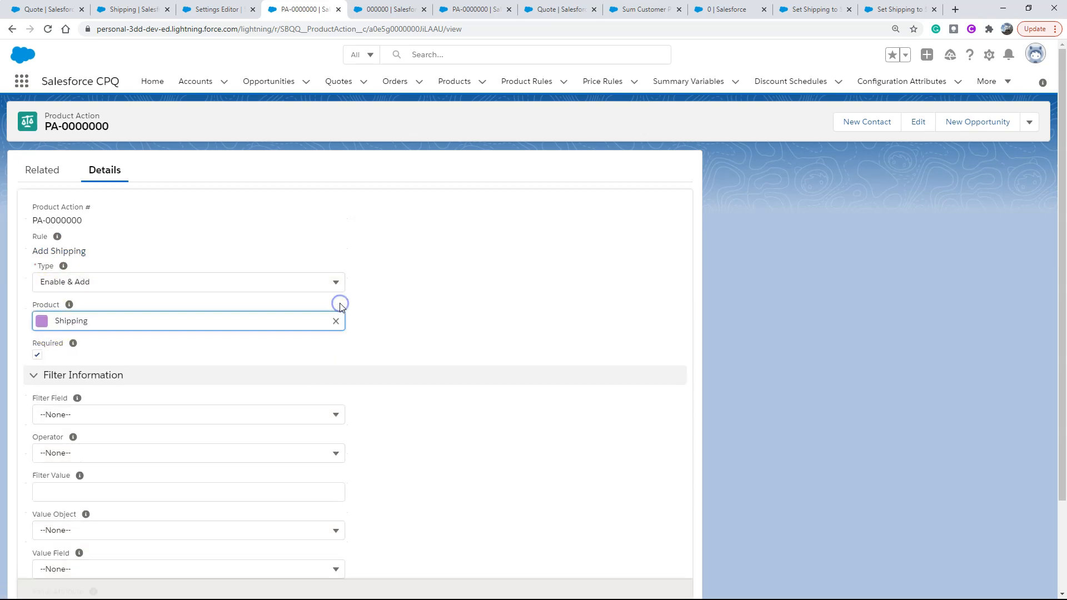
left_click(335, 321)
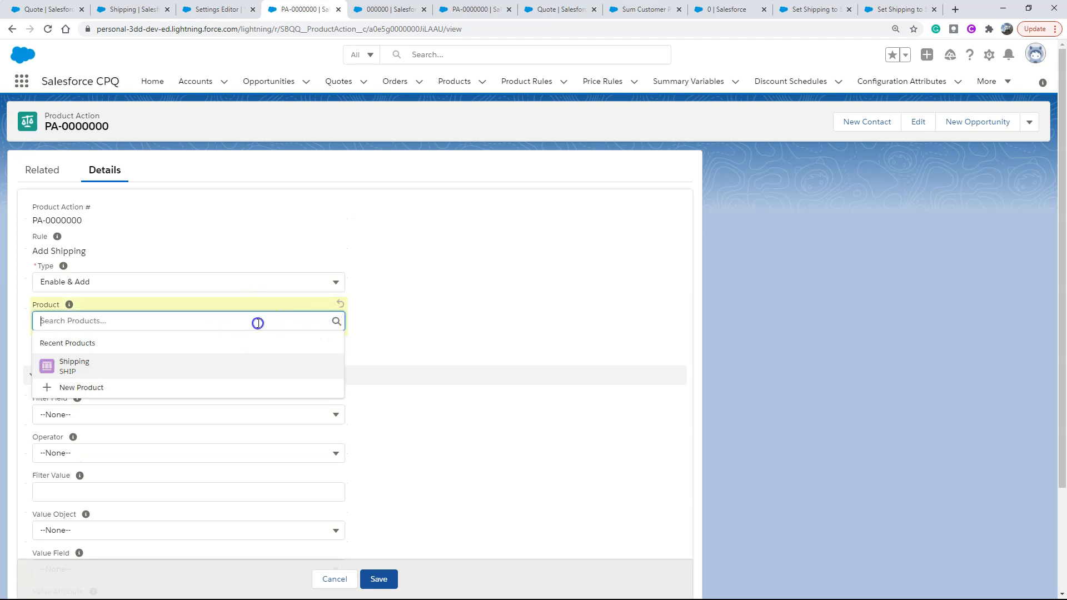
left_click(91, 364)
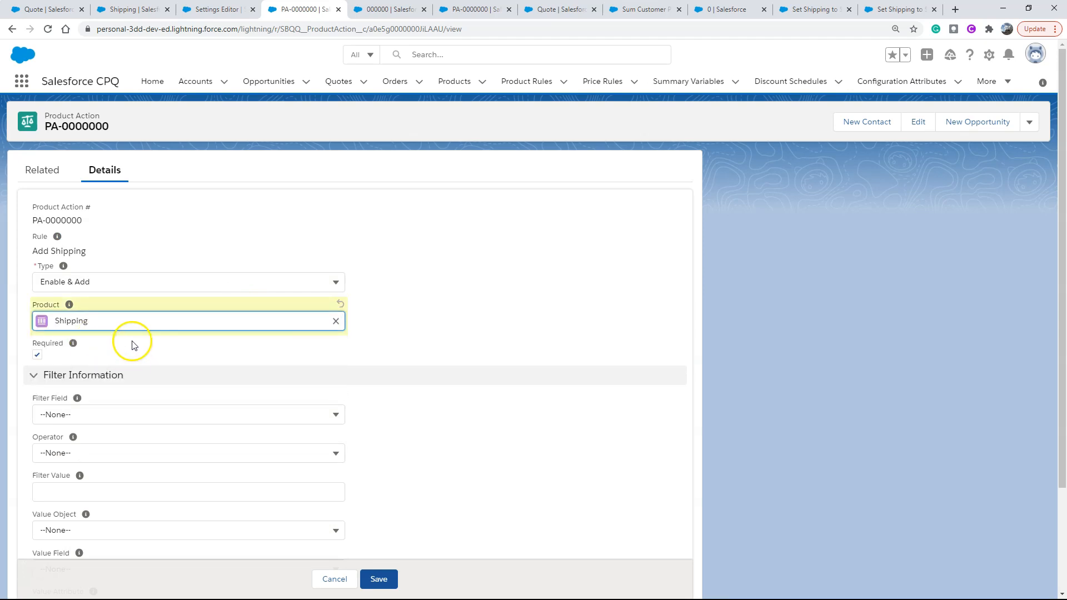
scroll(100, 316, "down", 2)
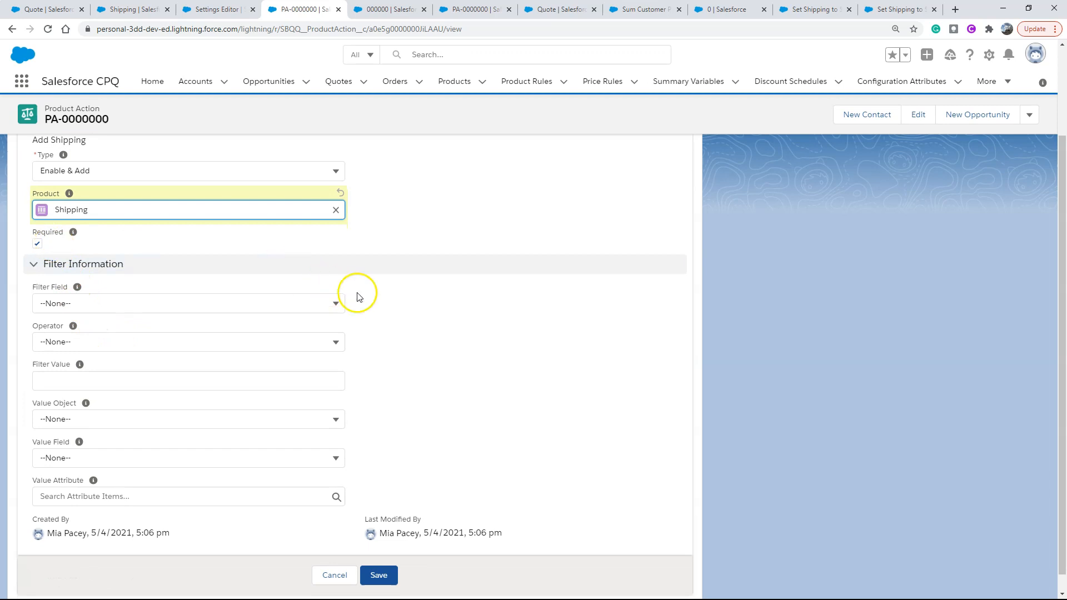
scroll(476, 391, "down", 1)
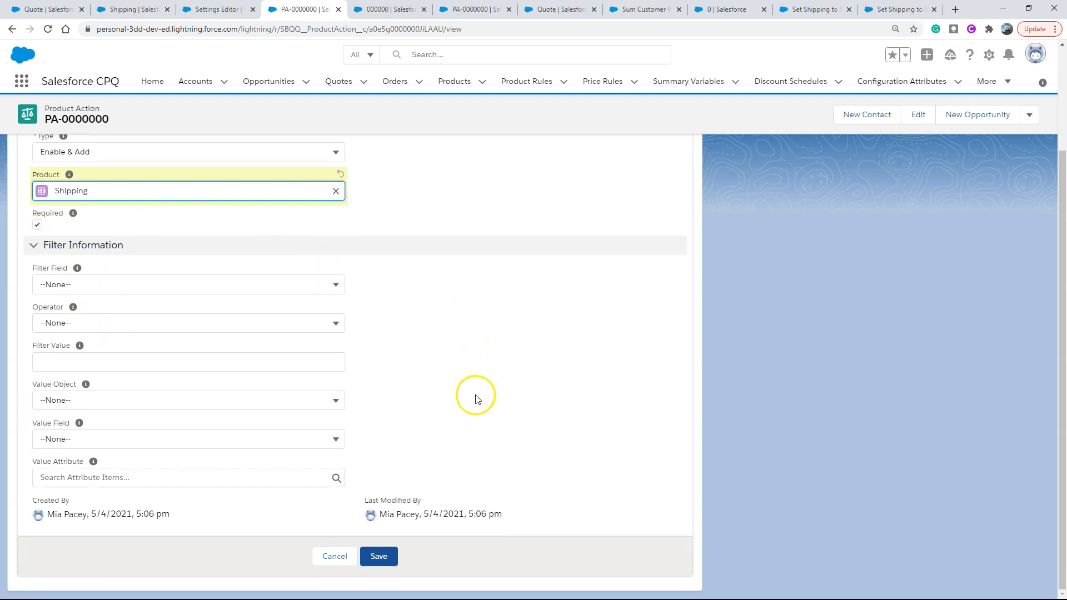
left_click(379, 557)
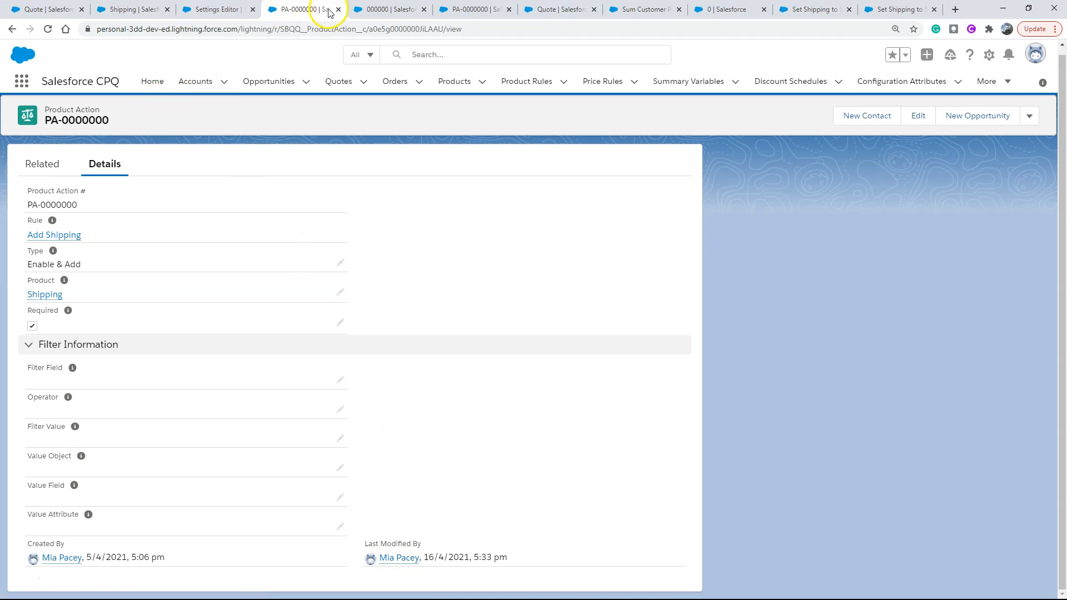
Step: Return to the Add Shipping product rule and review its settings, error conditions and actions
left_click(54, 235)
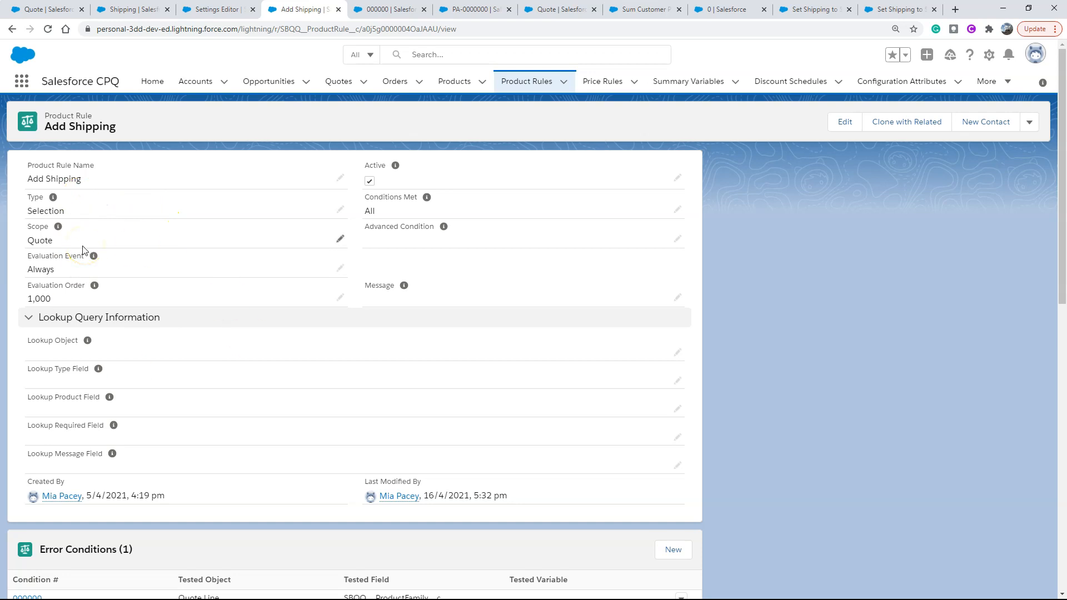
scroll(88, 269, "down", 5)
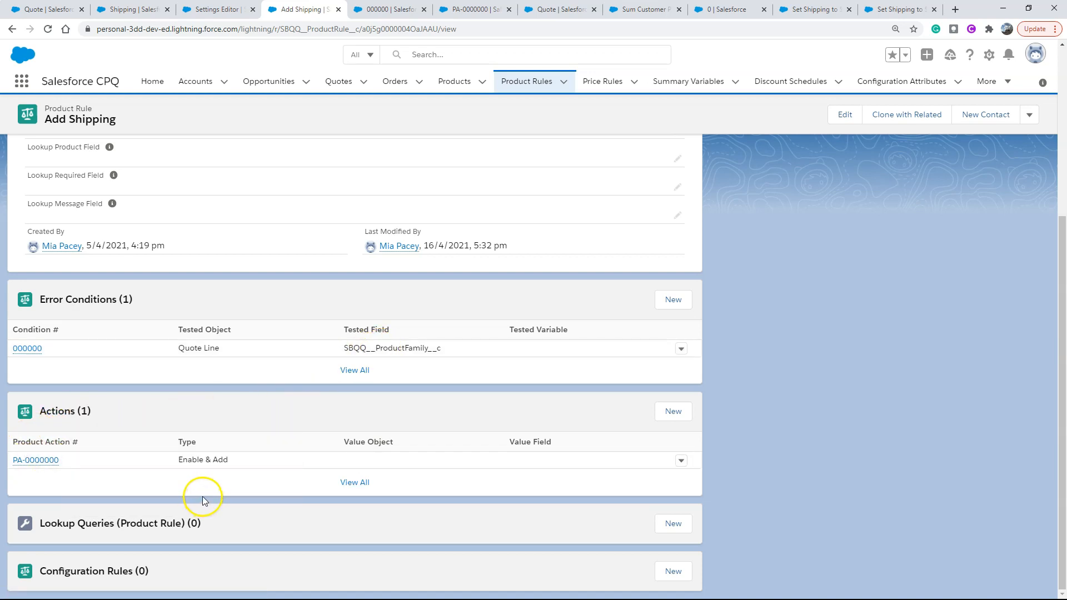
scroll(111, 348, "up", 1)
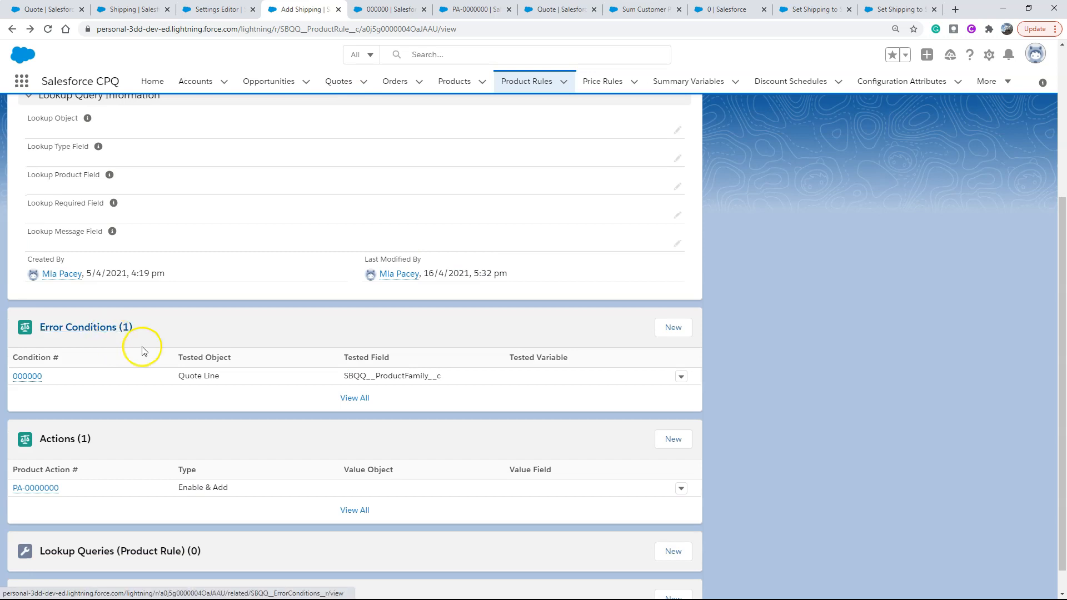
Step: Open error condition 000000 for editing and examine the options available for its Tested Field
left_click(681, 377)
left_click(647, 349)
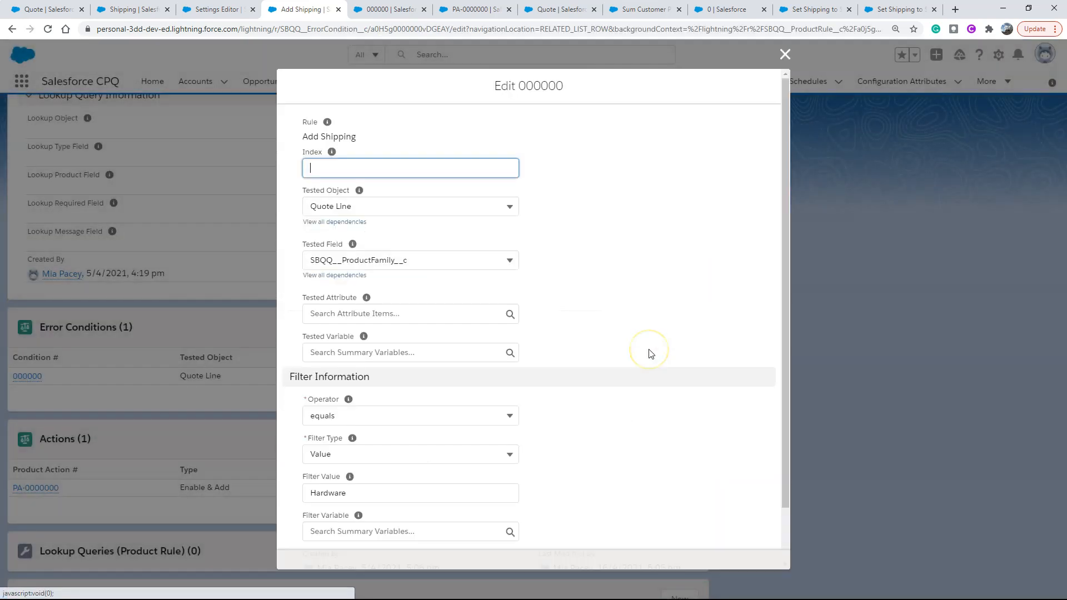
left_click(362, 261)
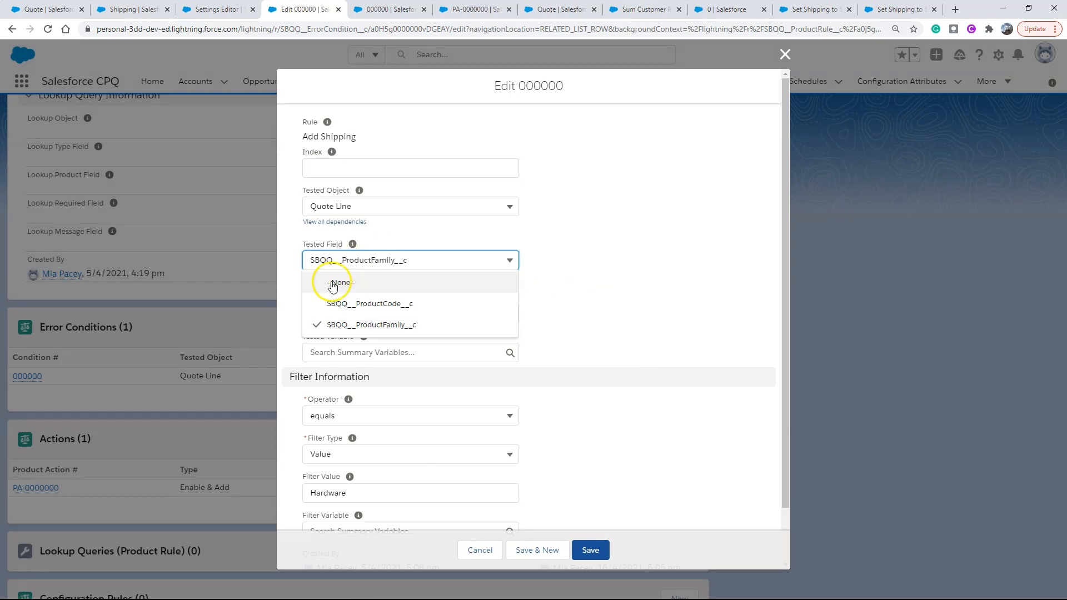
left_click(416, 310)
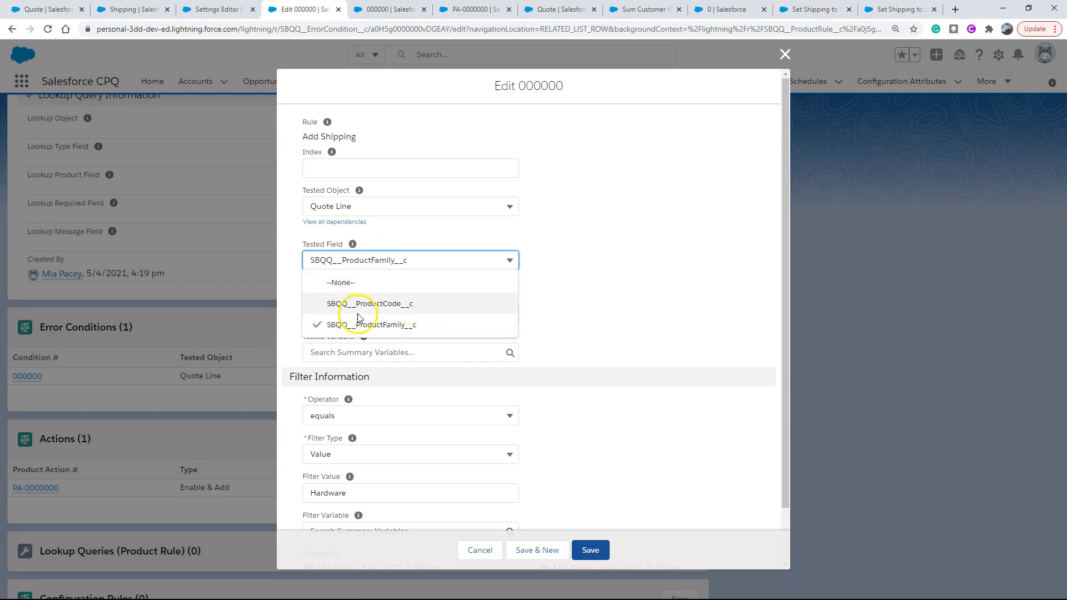
left_click(435, 317)
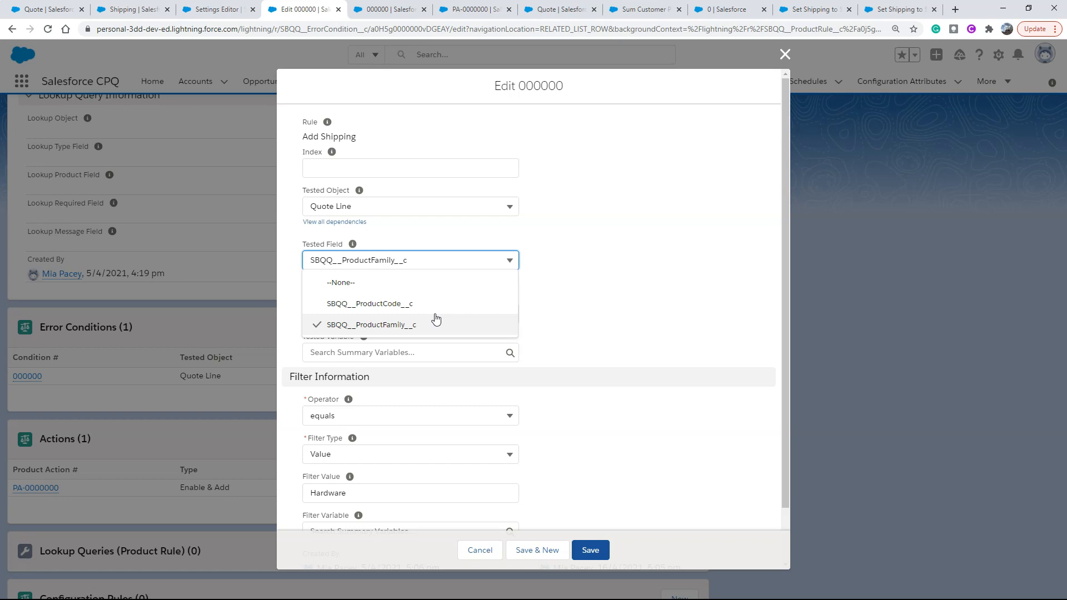
left_click_drag(295, 245, 359, 248)
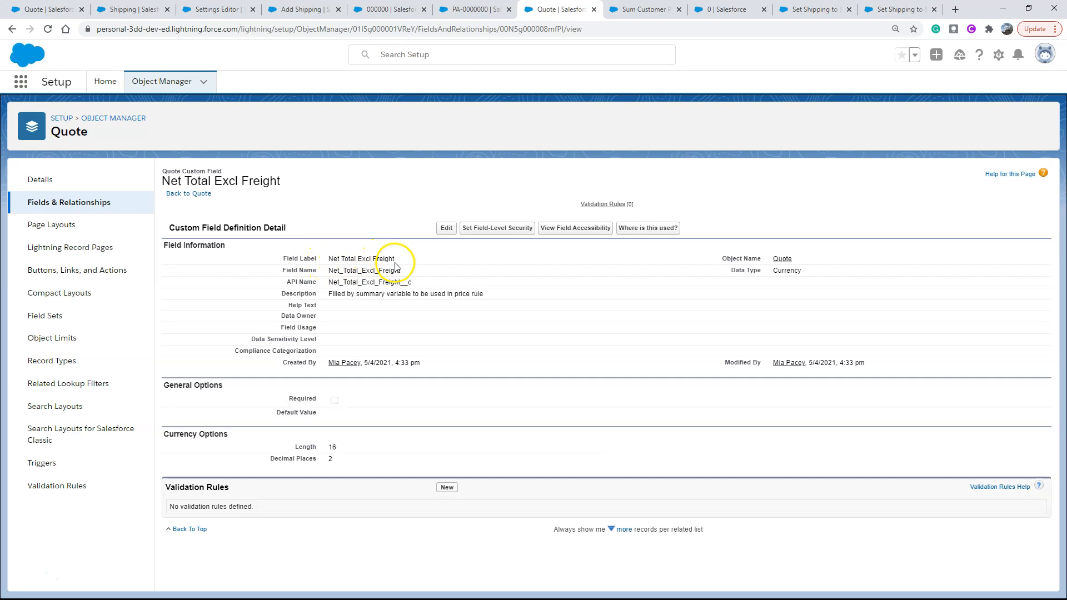
Step: Open the Net Total Excl Freight quote field for editing, review its definition and description, and save it
left_click(446, 227)
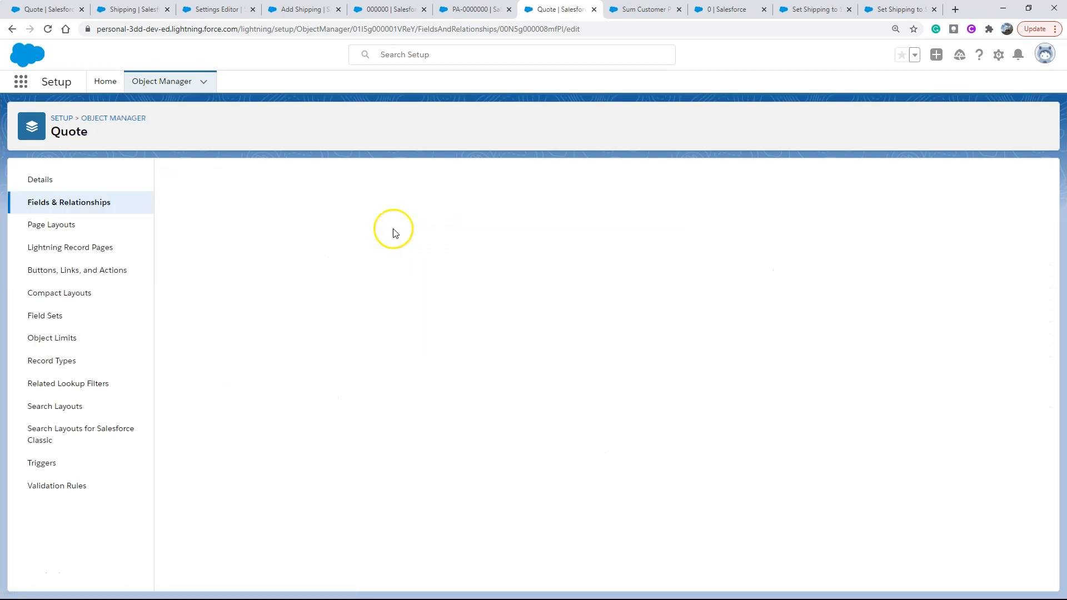
left_click(361, 262)
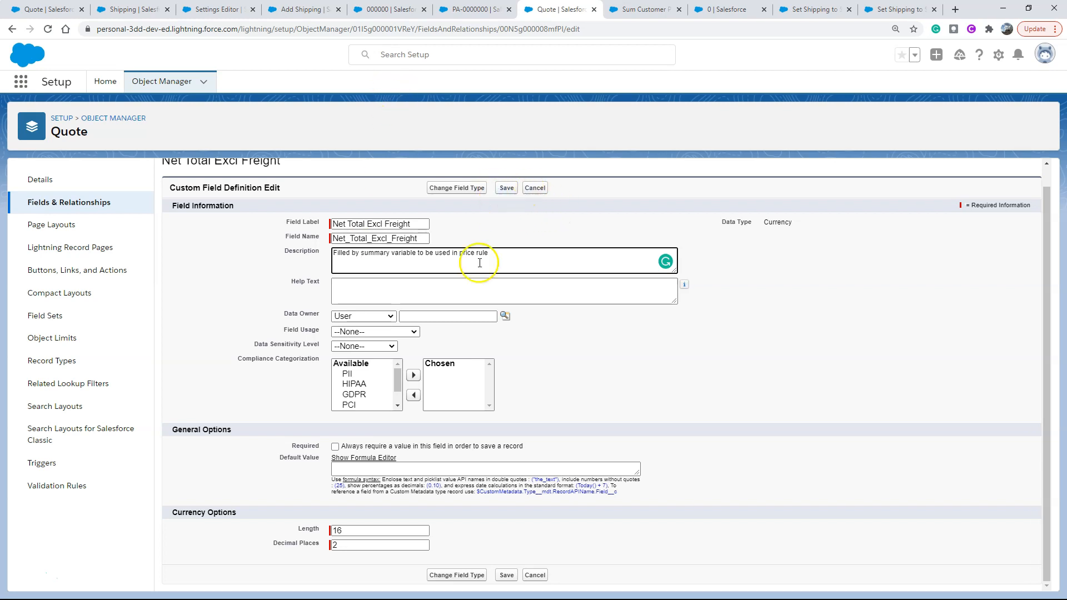
left_click(508, 189)
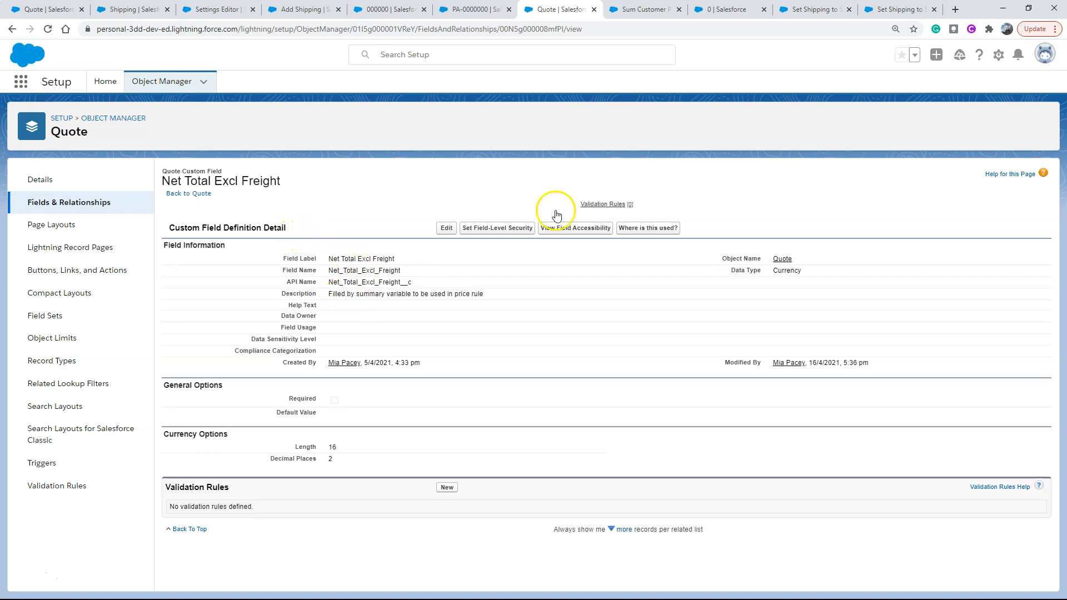
Step: Examine the Sum Customer Price excl Shipping summary variable's aggregate and filter settings, comparing them with the quote's line totals
left_click(645, 9)
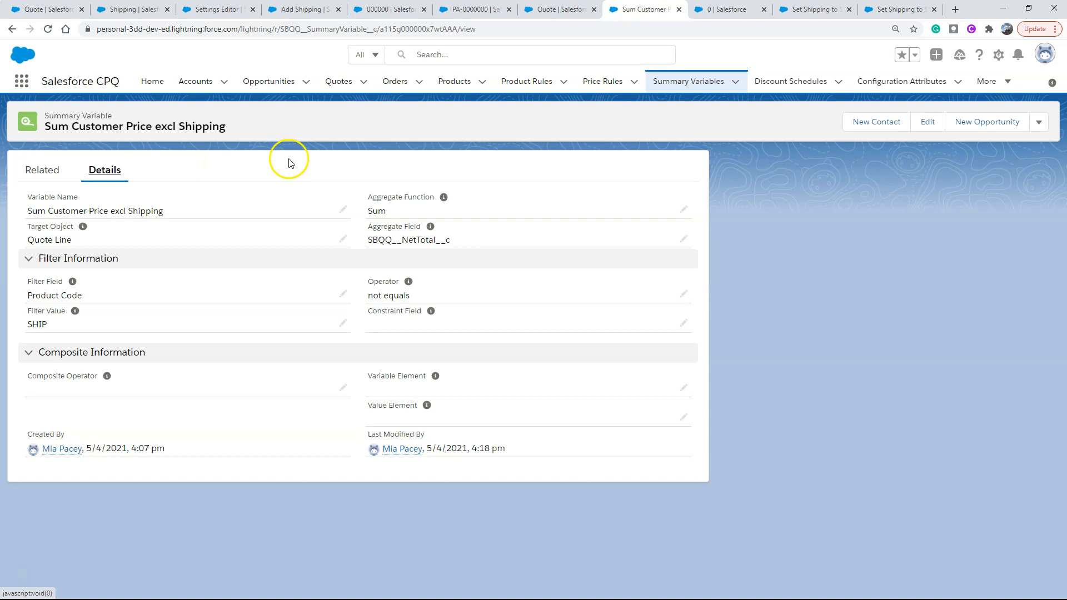
left_click(49, 9)
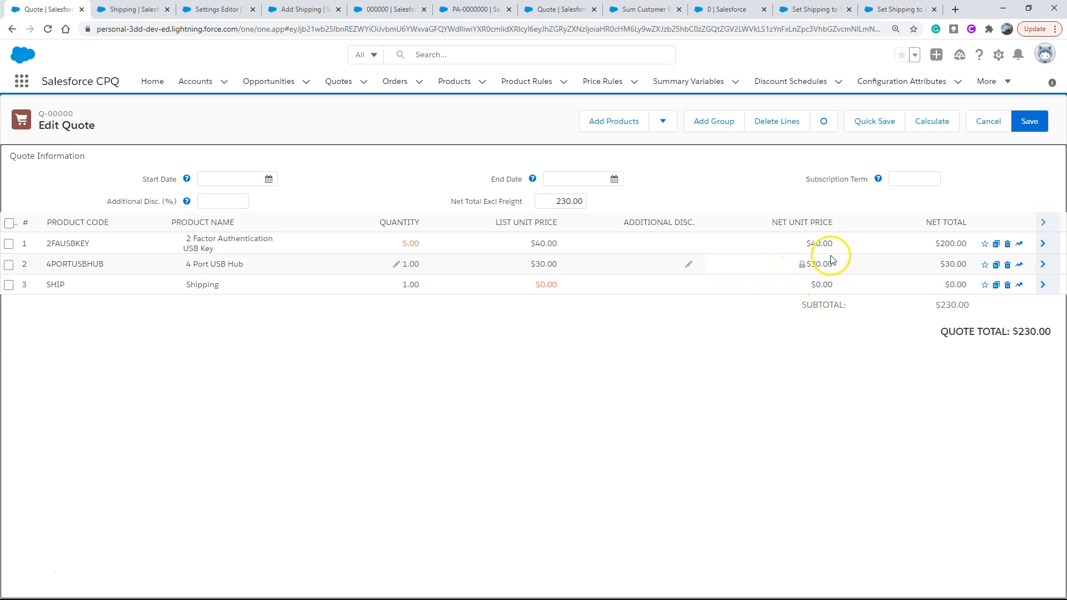
left_click(641, 10)
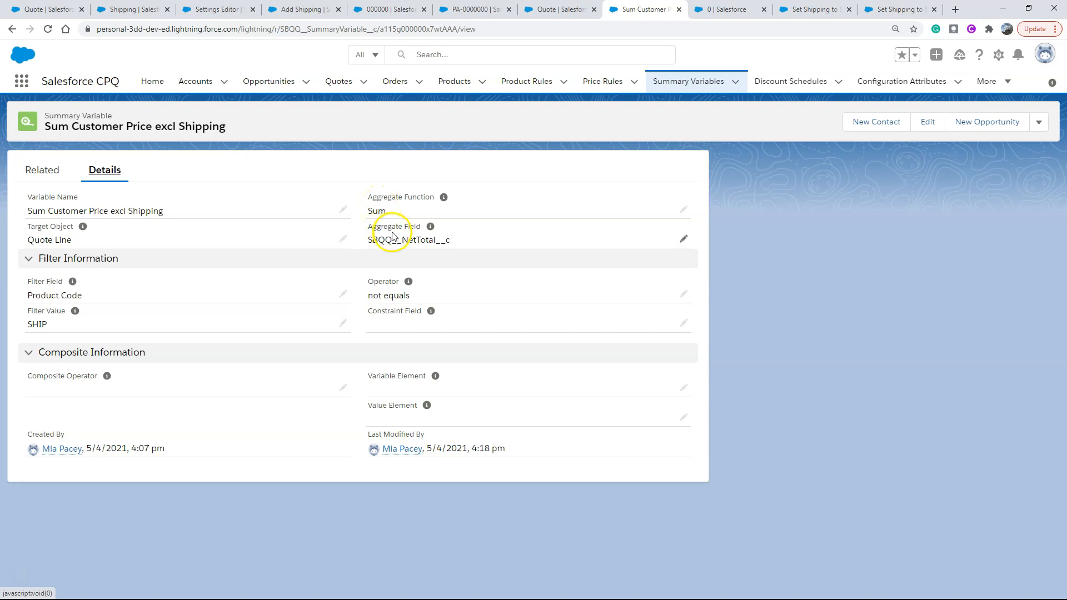
mouse_move(431, 228)
left_click(928, 123)
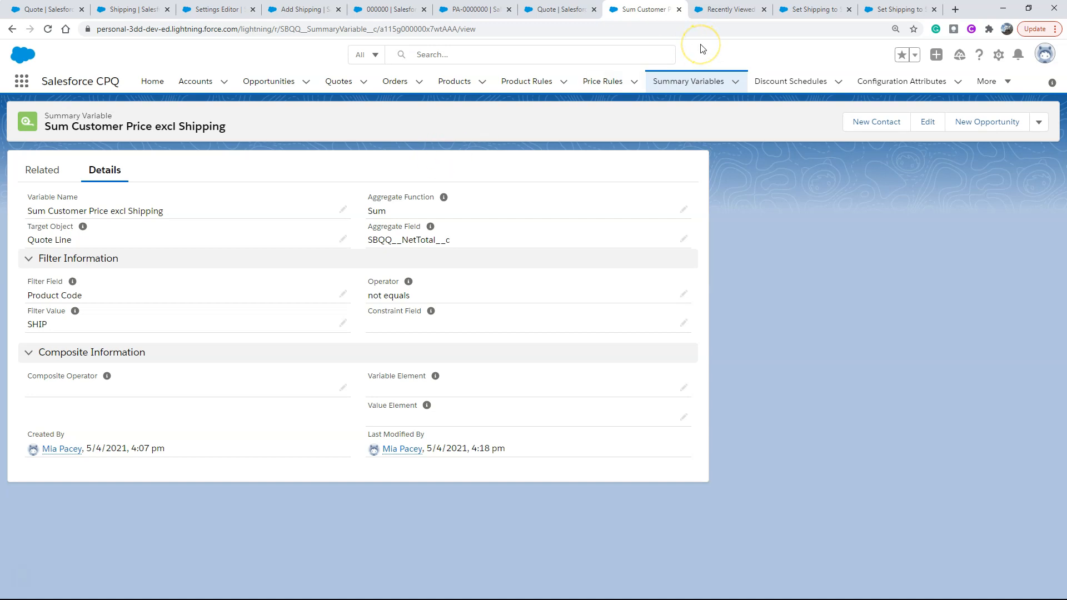
Step: Open the price rule for filling the net total for editing and correct its name to "Fill Net total price ex ship field"
left_click(729, 10)
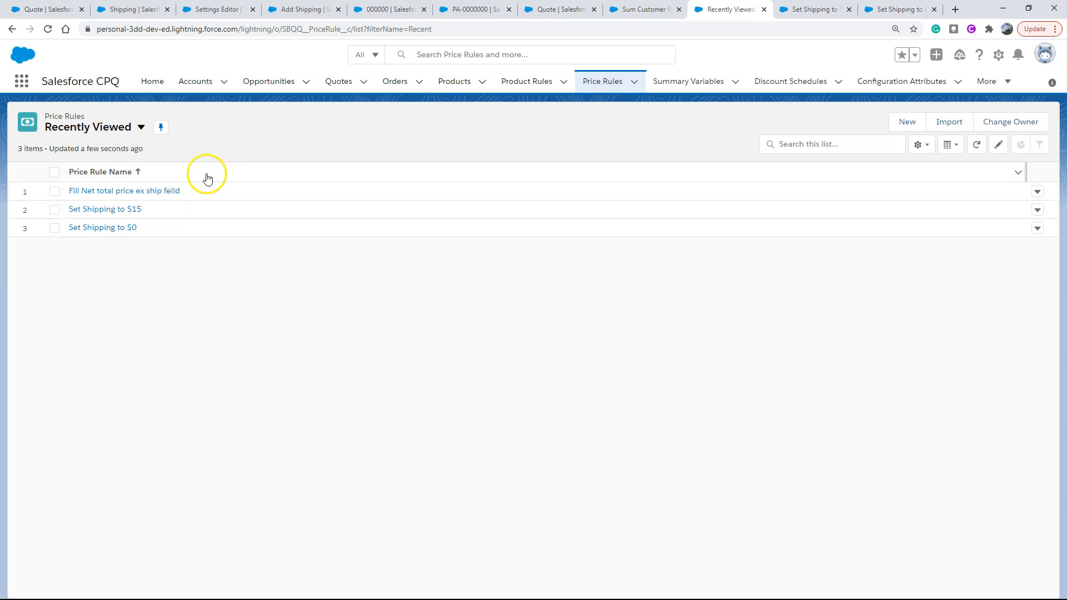
left_click(144, 190)
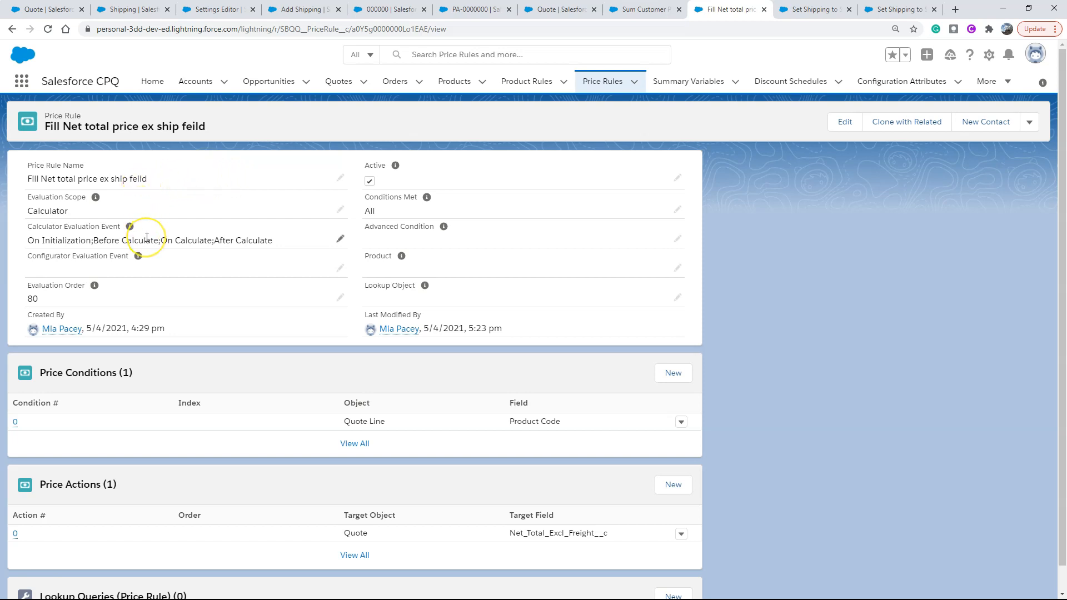
left_click(844, 121)
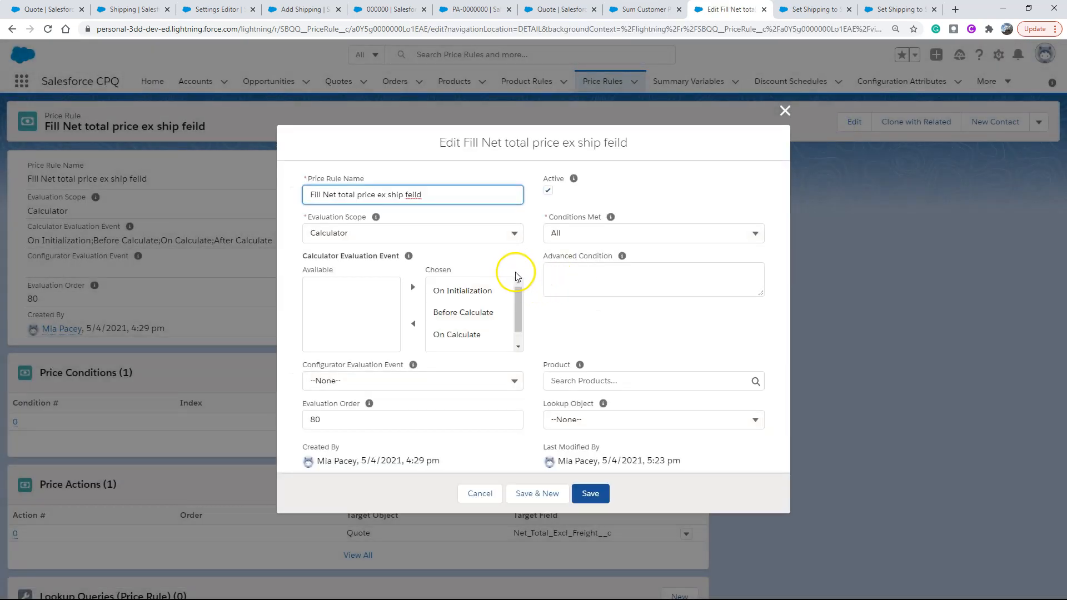
right_click(414, 196)
left_click(418, 215)
Step: Choose All for Conditions Met, check the evaluation events and evaluation order, and save the price rule
left_click(554, 234)
left_click(556, 234)
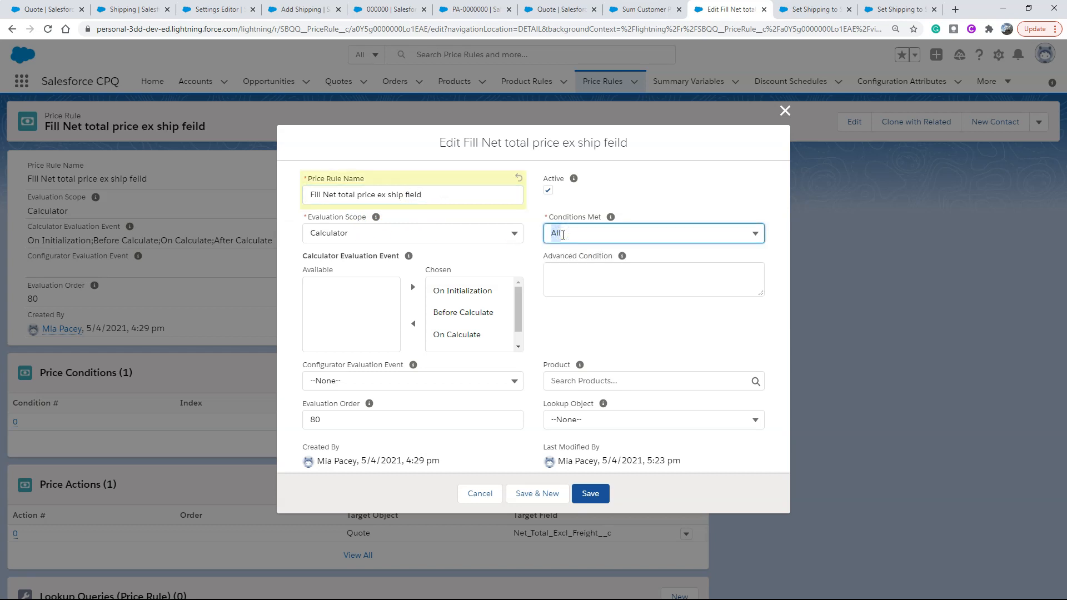
left_click(563, 234)
left_click(560, 275)
scroll(466, 314, "down", 1)
scroll(477, 309, "up", 1)
left_click(316, 419)
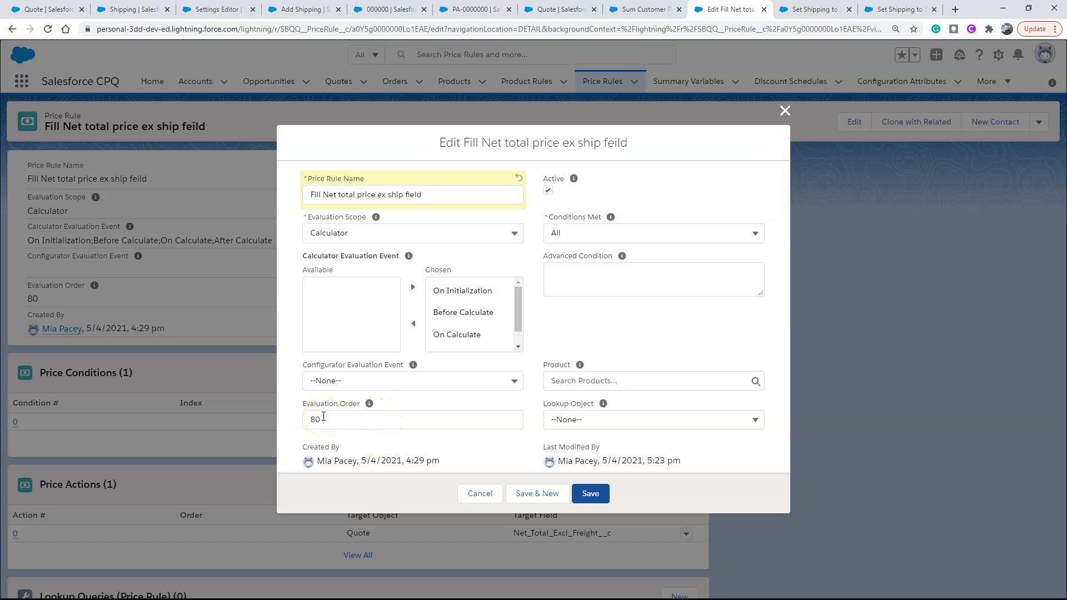
left_click(590, 493)
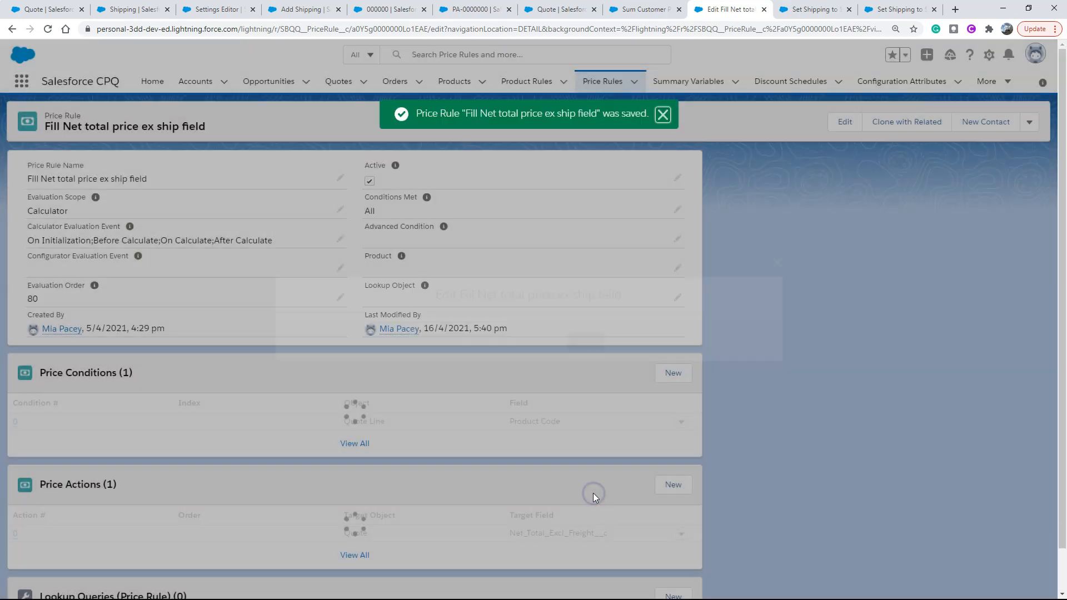
Step: Open the price rule's price condition and examine its object, field, operator and filter value
left_click(118, 383)
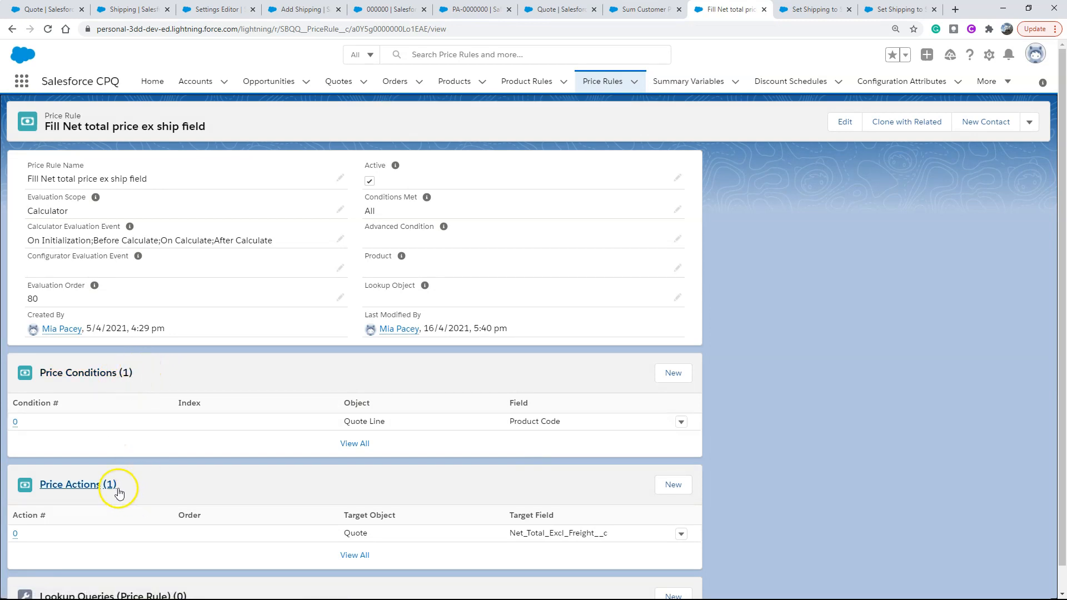
left_click(15, 424)
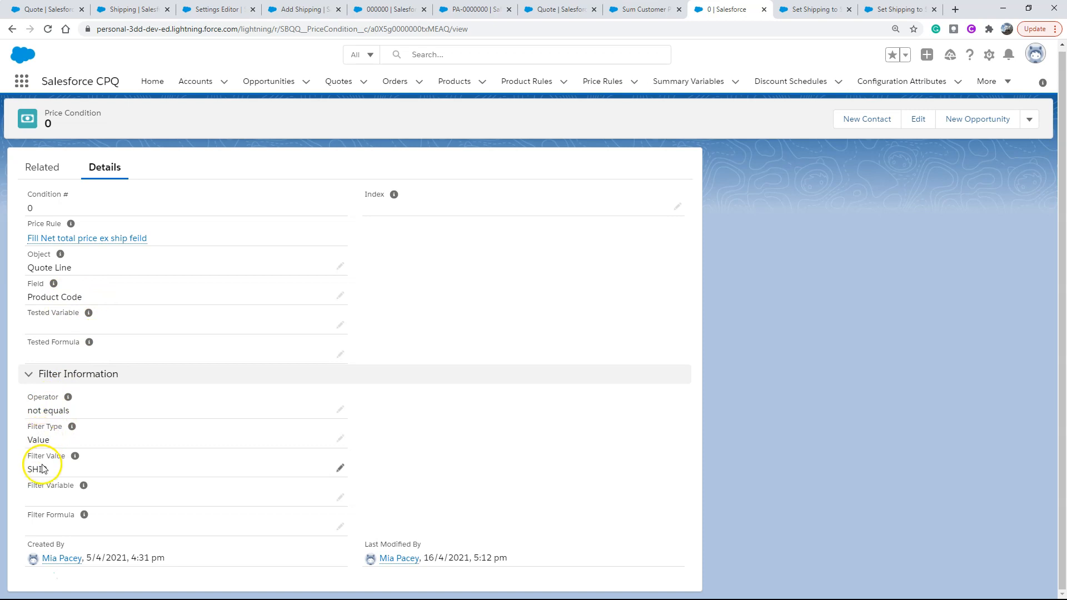
left_click(43, 168)
left_click(106, 171)
Step: Go back to the price rule and open its price action to examine the target field and source variable
left_click(77, 236)
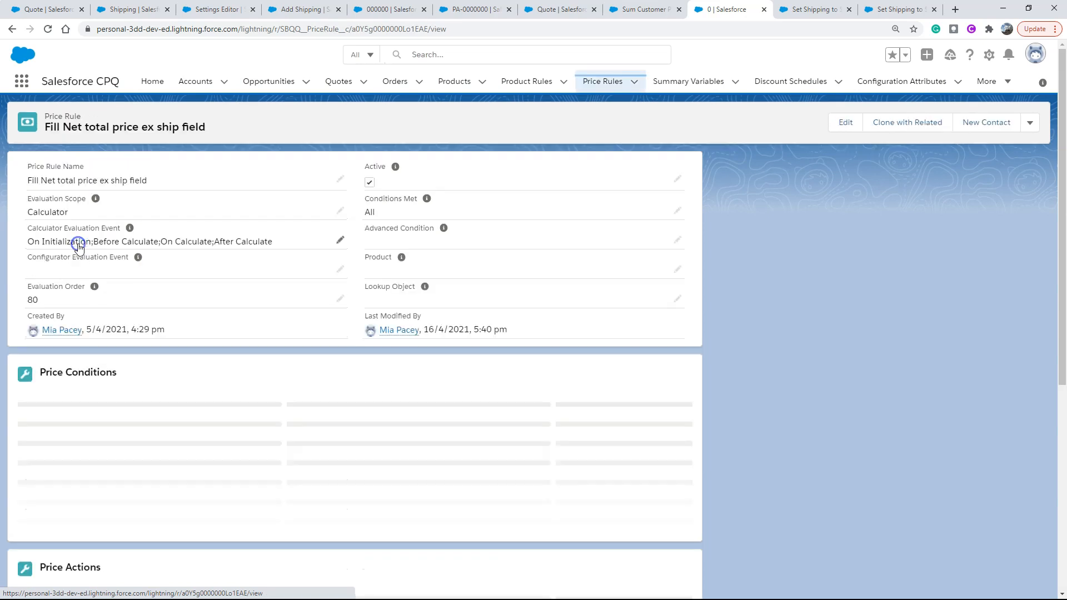
scroll(43, 488, "down", 1)
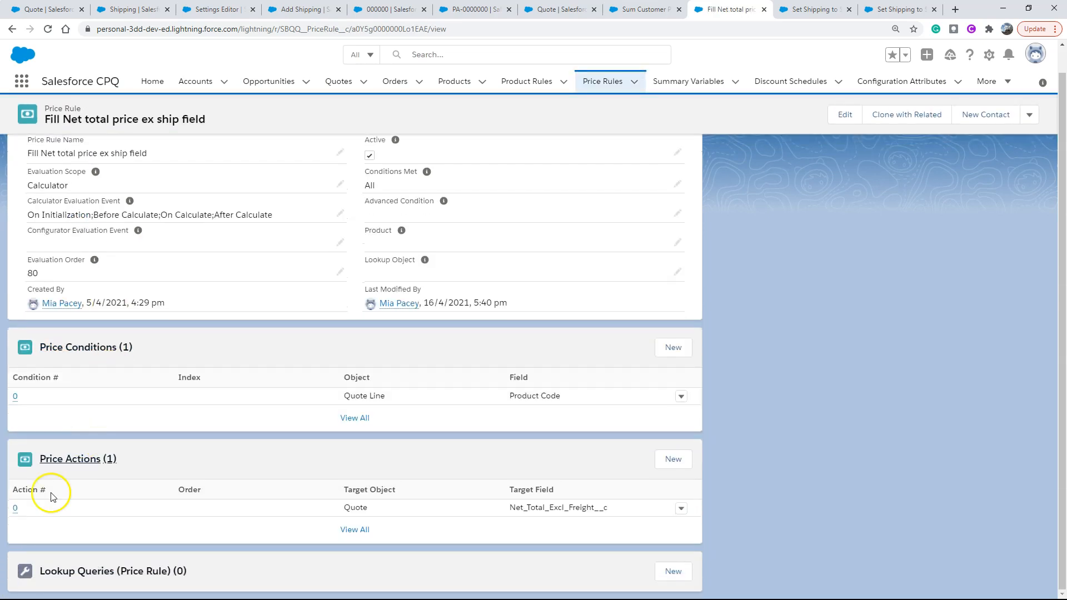
left_click(16, 508)
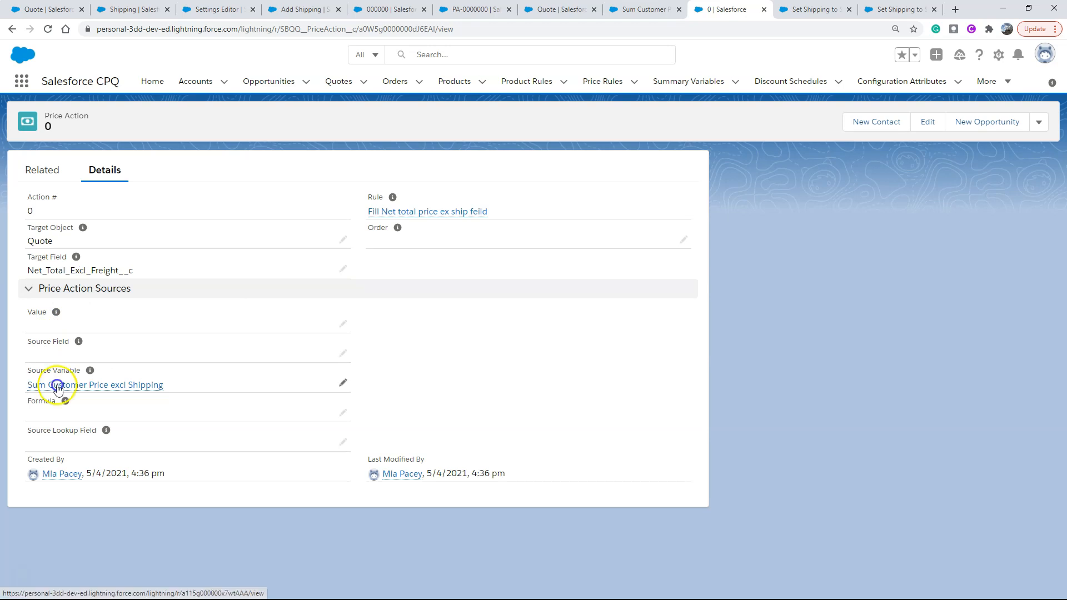
Step: Reselect Sum Customer Price excl Shipping as the price action's source variable, save the action and return to its price rule
mouse_move(75, 387)
left_click(926, 122)
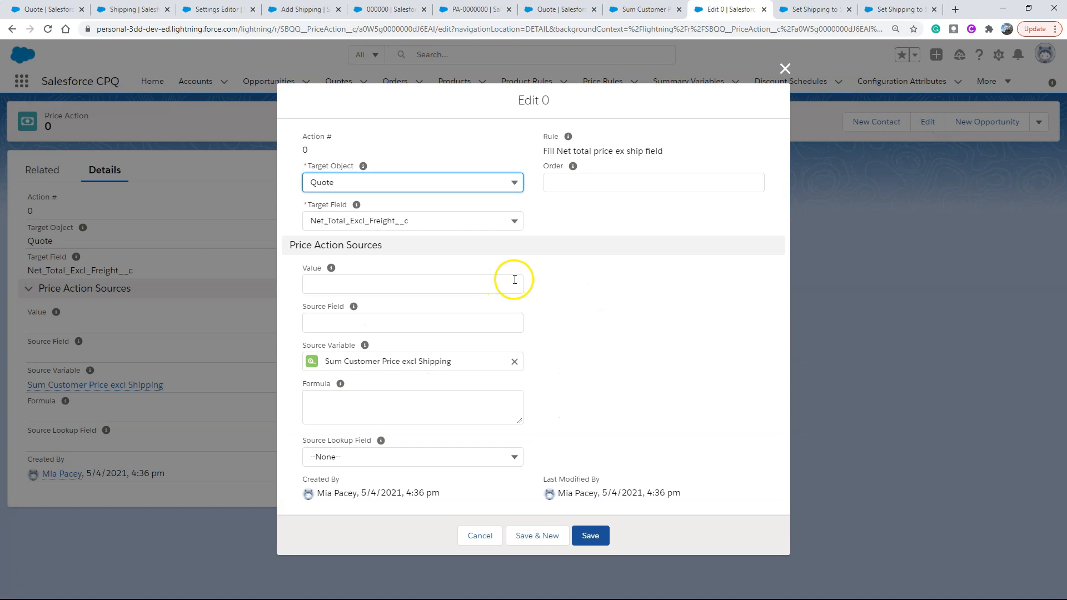
left_click(514, 361)
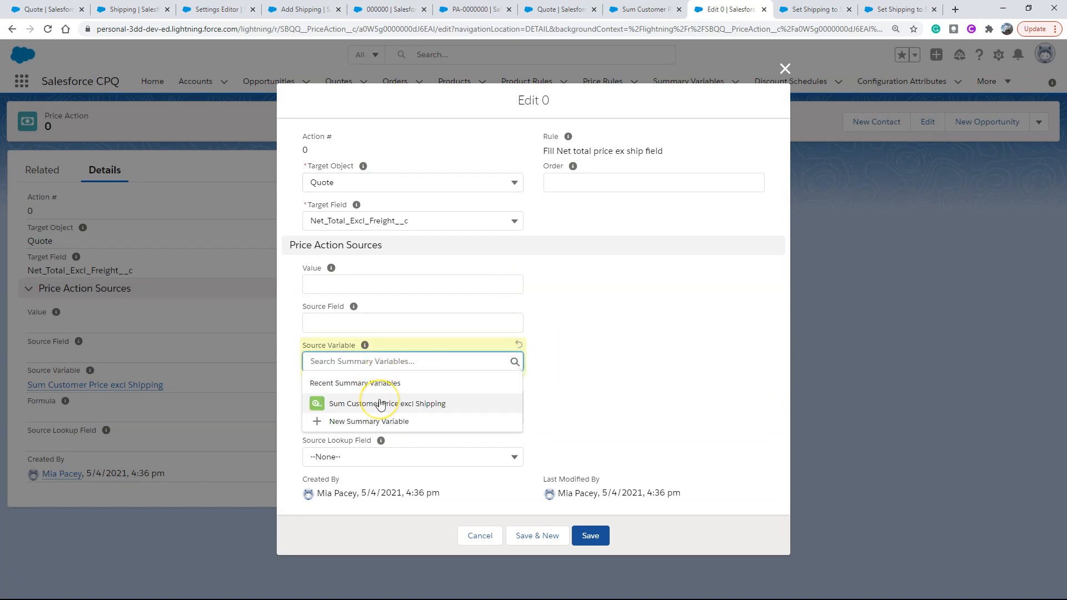
left_click(380, 404)
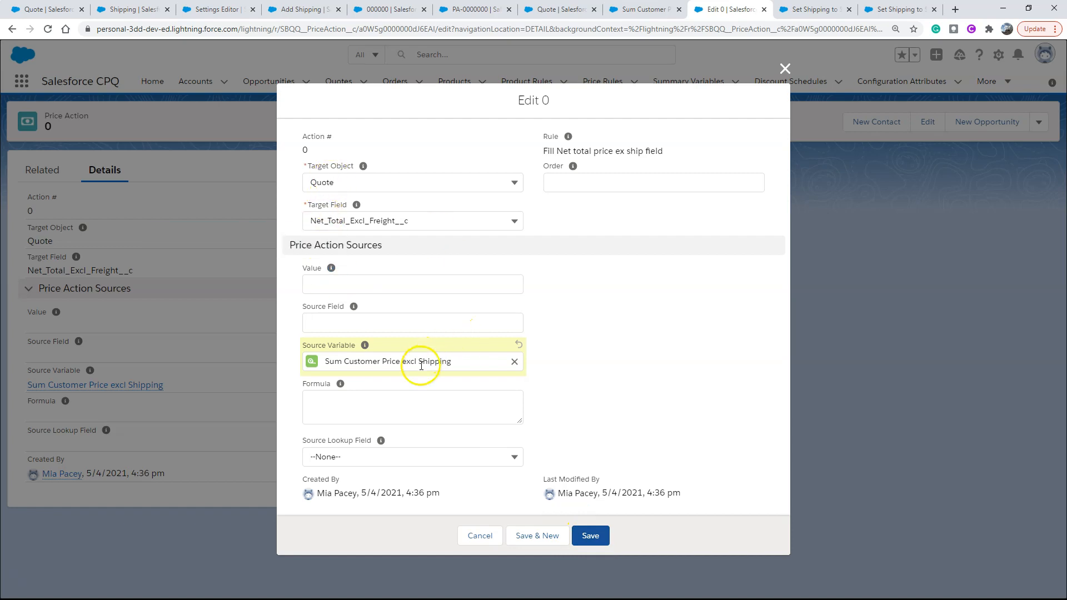
left_click(604, 538)
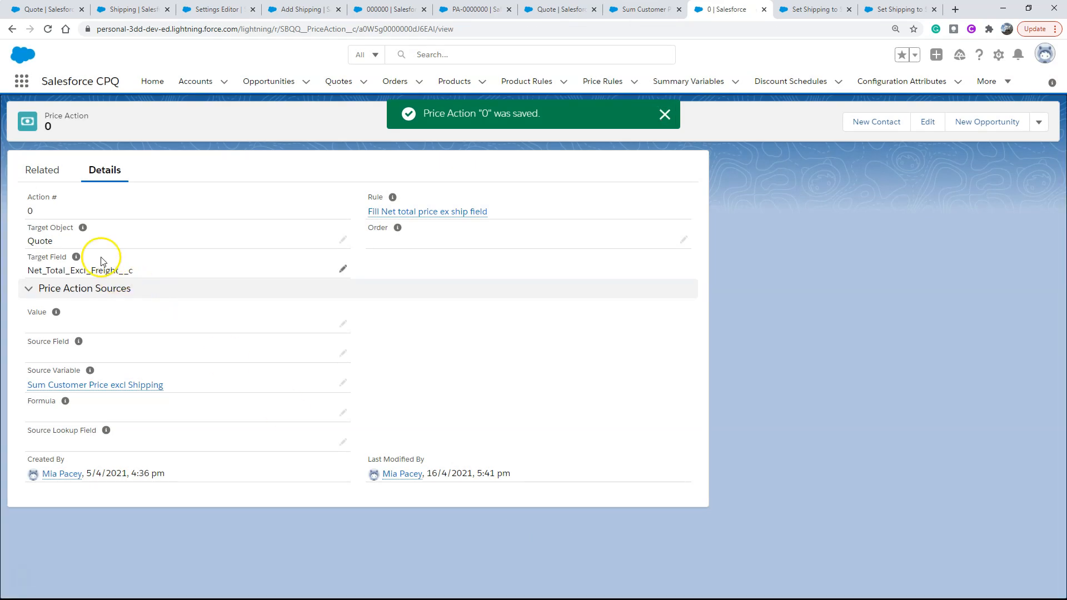
left_click(40, 177)
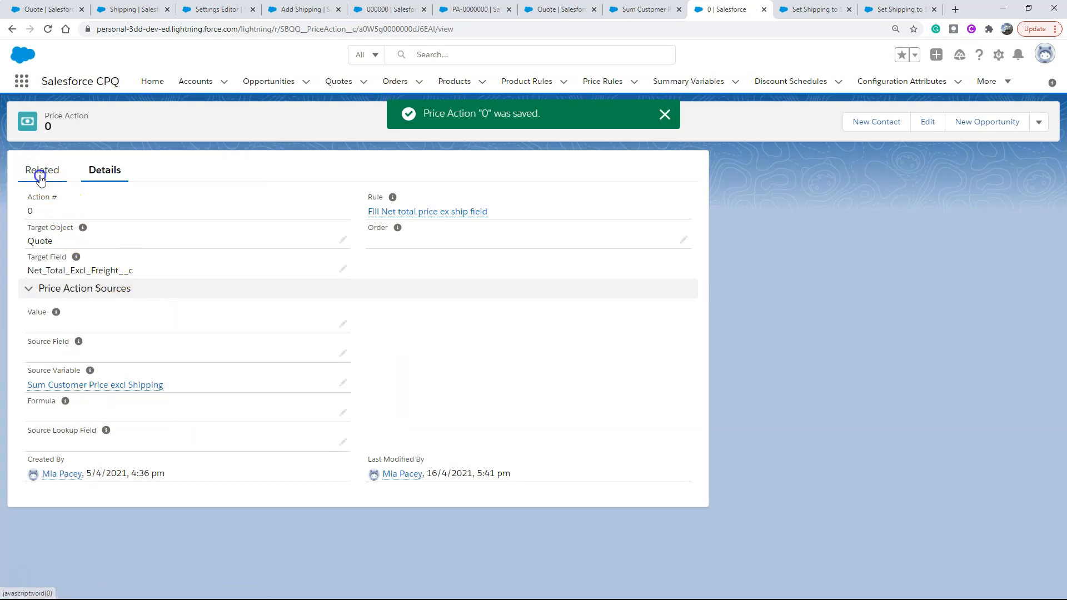
left_click(98, 169)
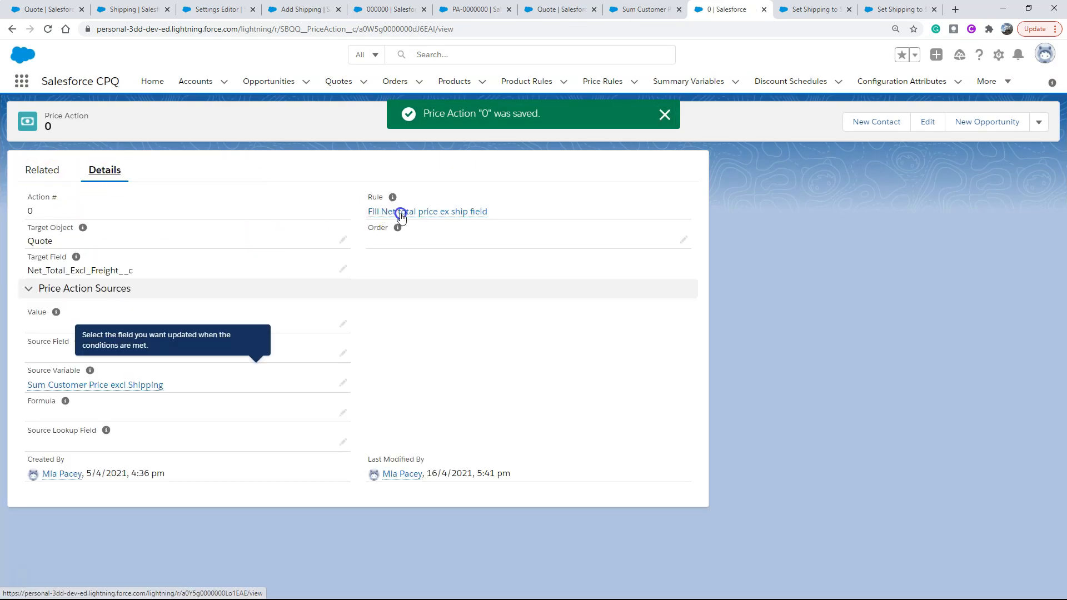
left_click(400, 213)
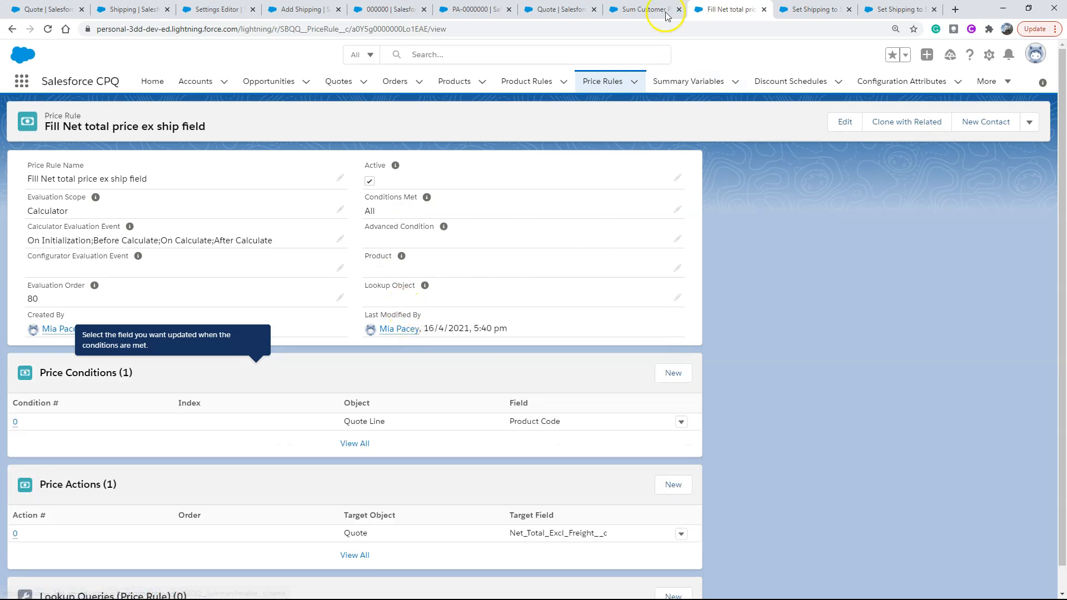
Step: Open the "Set Shipping to $0" price rule for editing, review its evaluation events and evaluation order, and save it
left_click(795, 11)
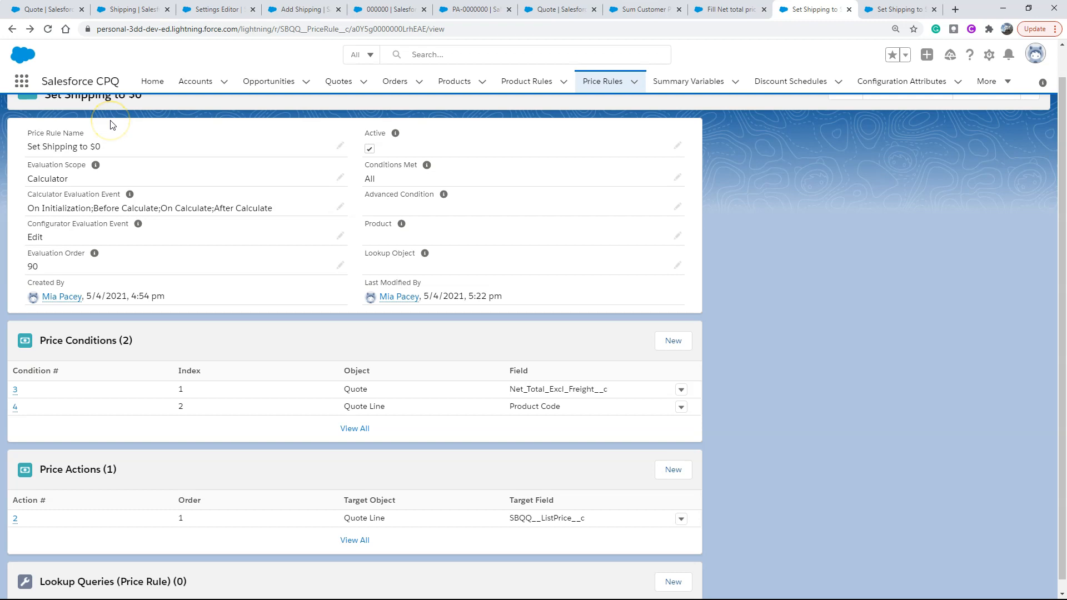
scroll(114, 134, "up", 1)
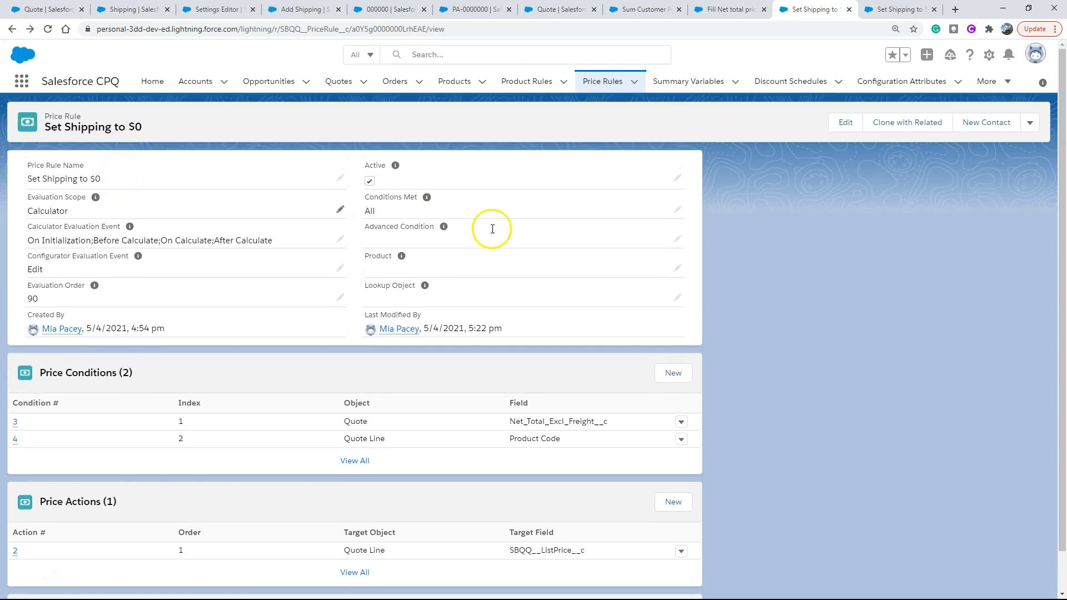
left_click(845, 122)
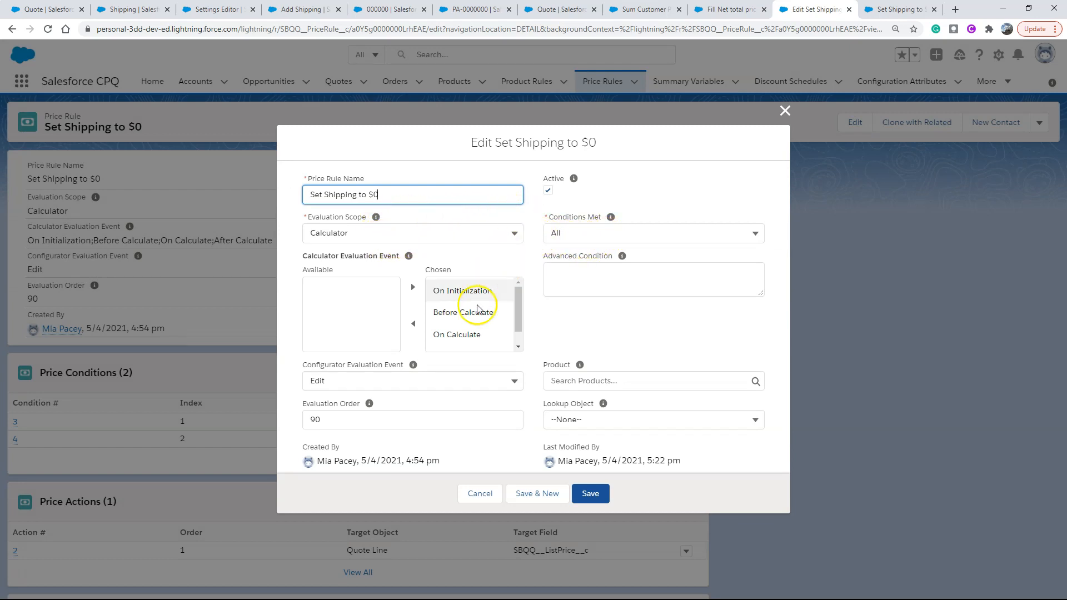
scroll(453, 308, "down", 1)
left_click(311, 422)
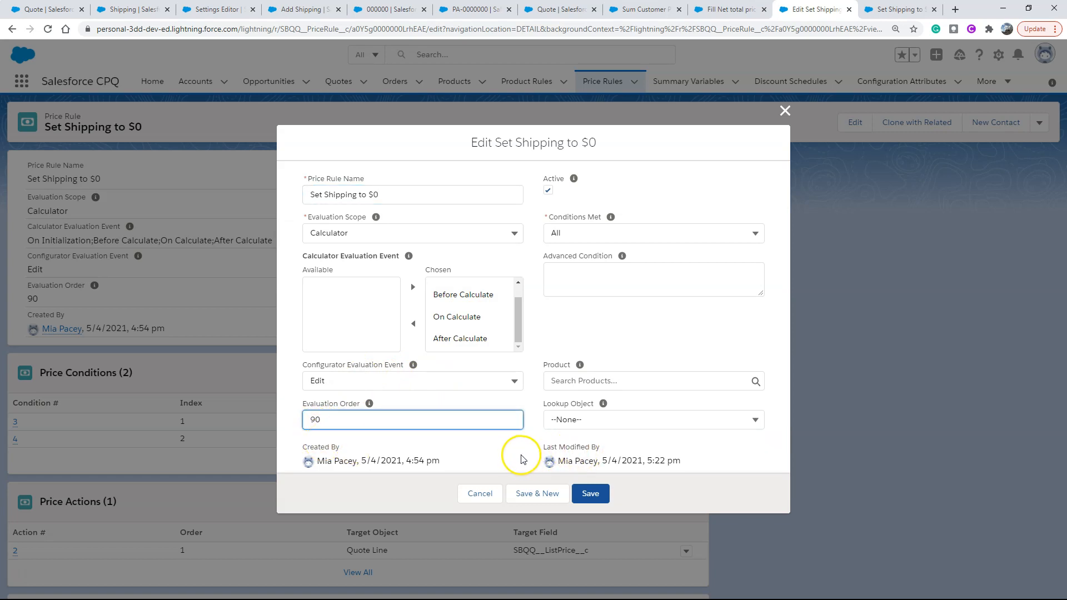
left_click(591, 493)
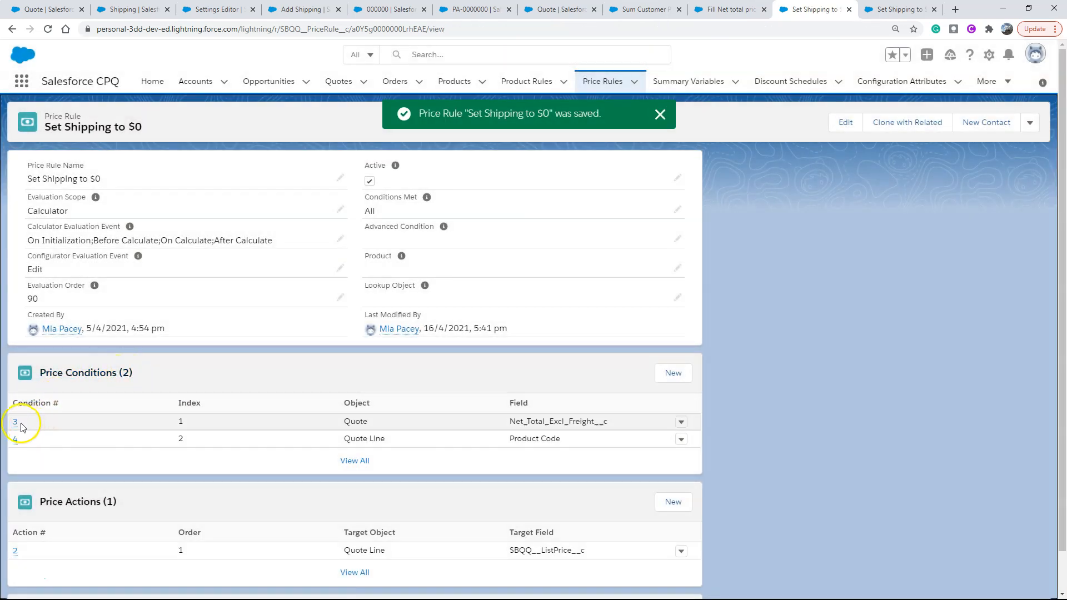
Step: Open the rule's Net_Total_Excl_Freight__c price condition in a separate tab, review its operator and filter value in edit mode, and save it
right_click(16, 428)
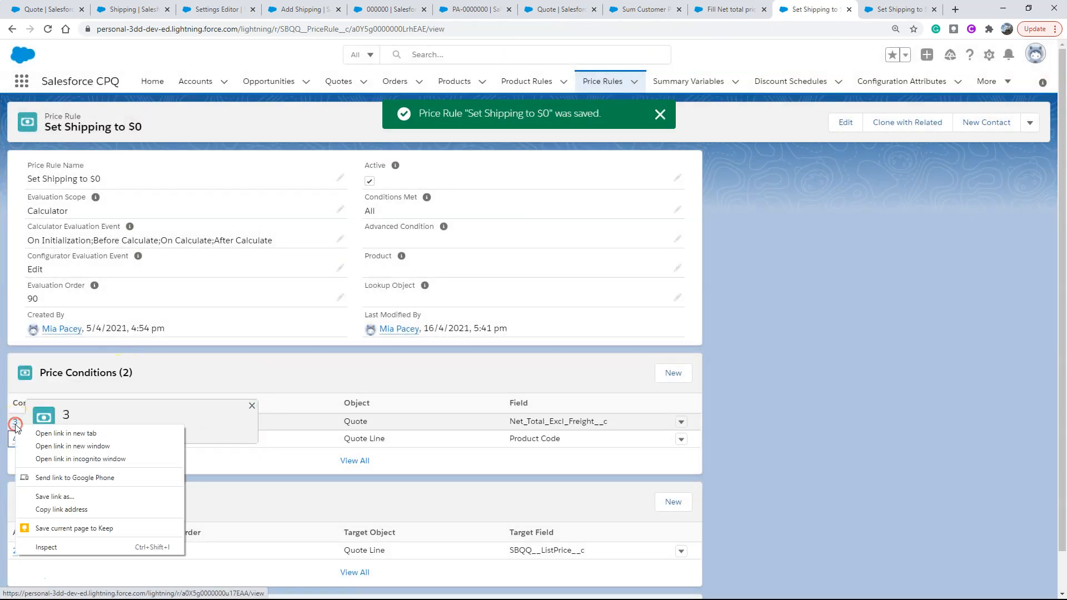
left_click(23, 432)
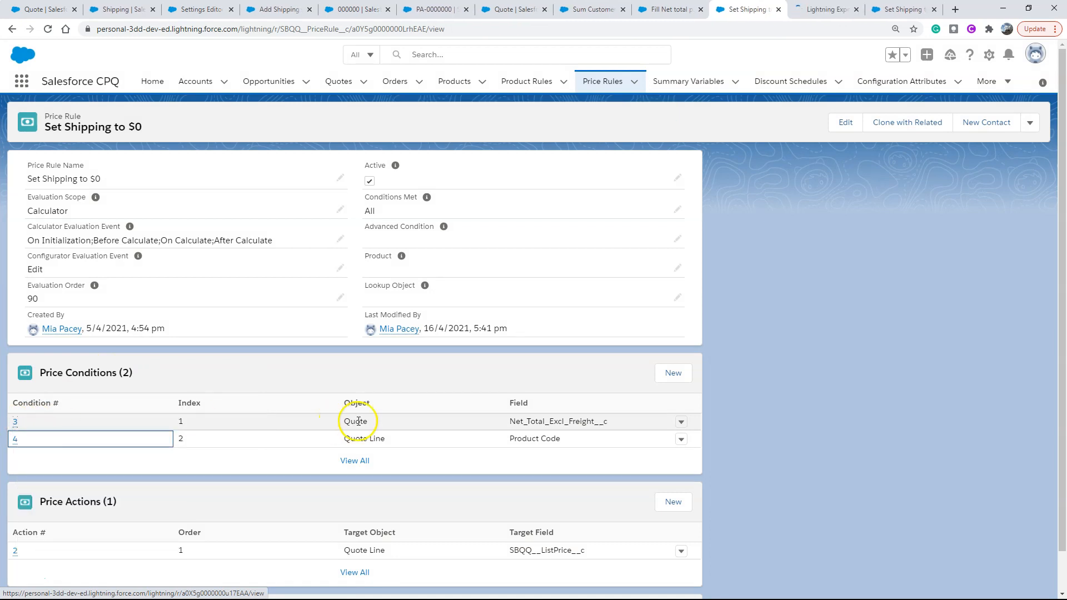
left_click(825, 9)
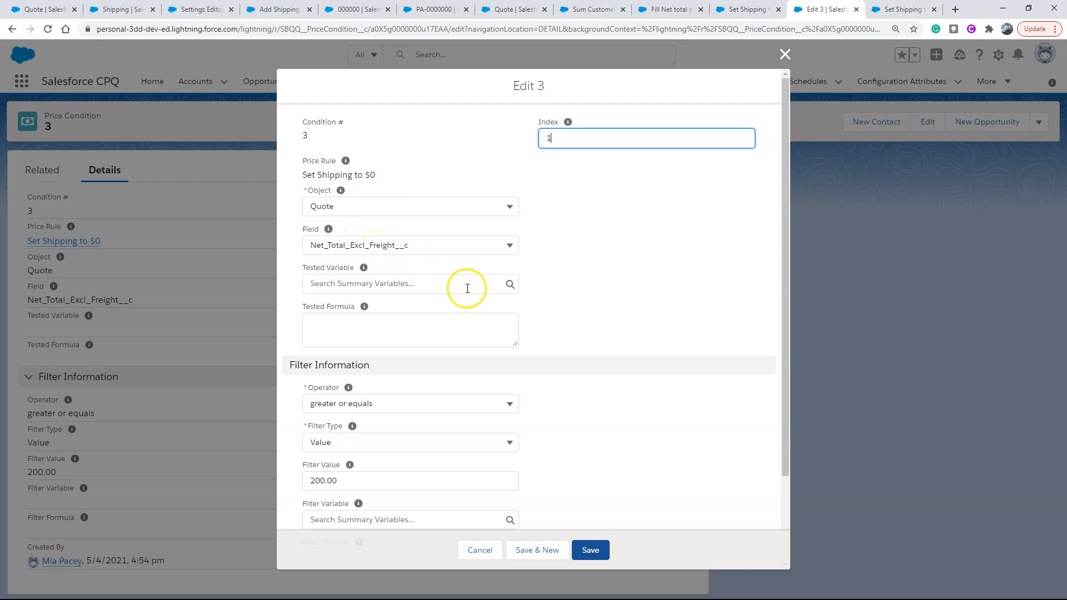
scroll(422, 361, "down", 2)
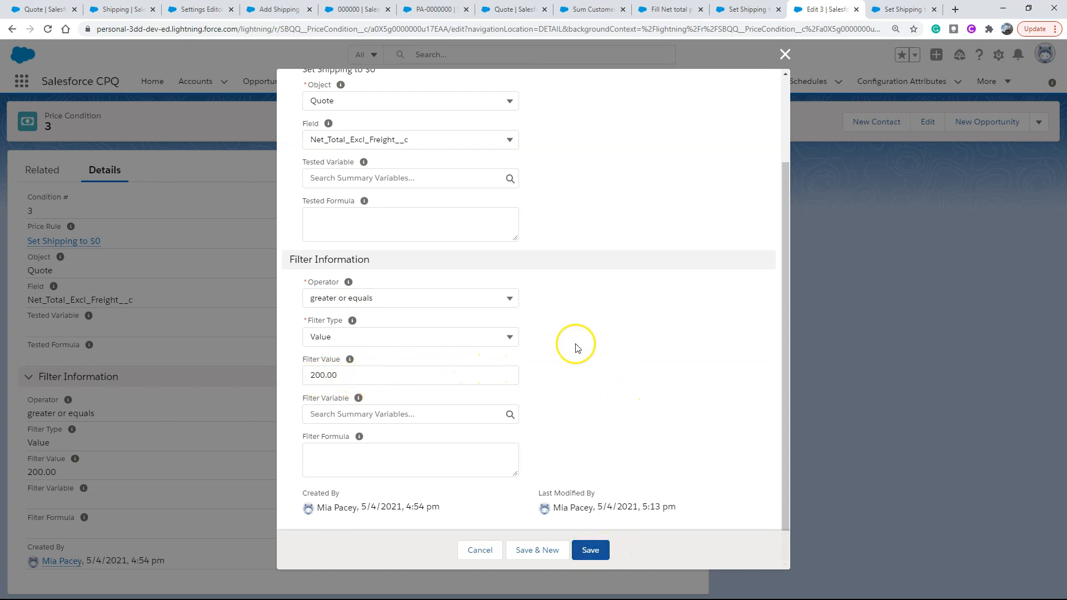
scroll(576, 349, "up", 2)
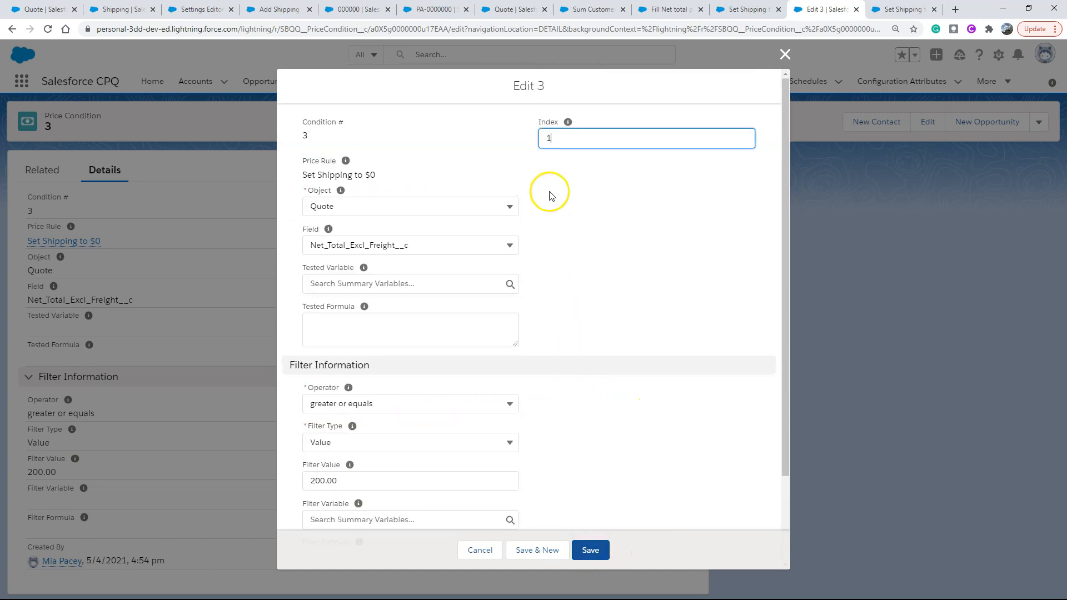
left_click(591, 550)
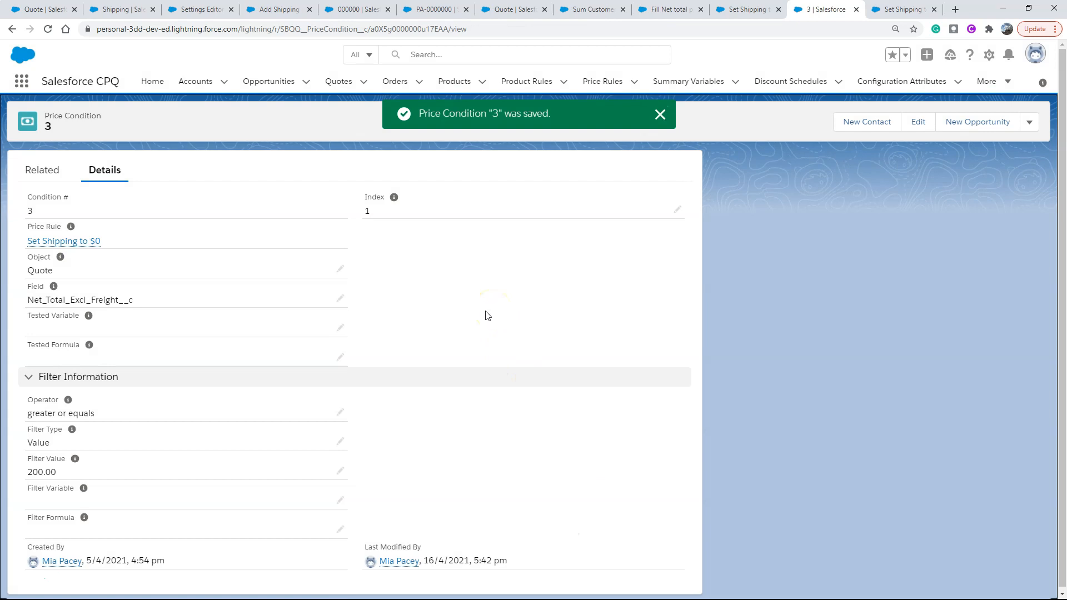
left_click(486, 318)
Step: Return to the rule, open its Product Code price condition in a separate tab, review the filter settings in edit mode, and save it
left_click(745, 9)
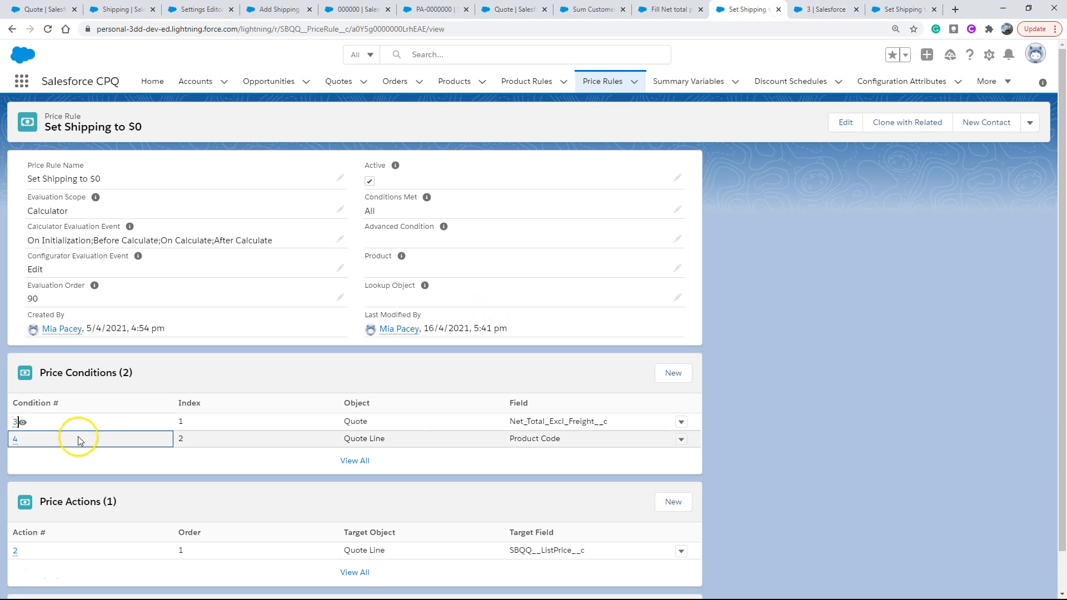
right_click(16, 440)
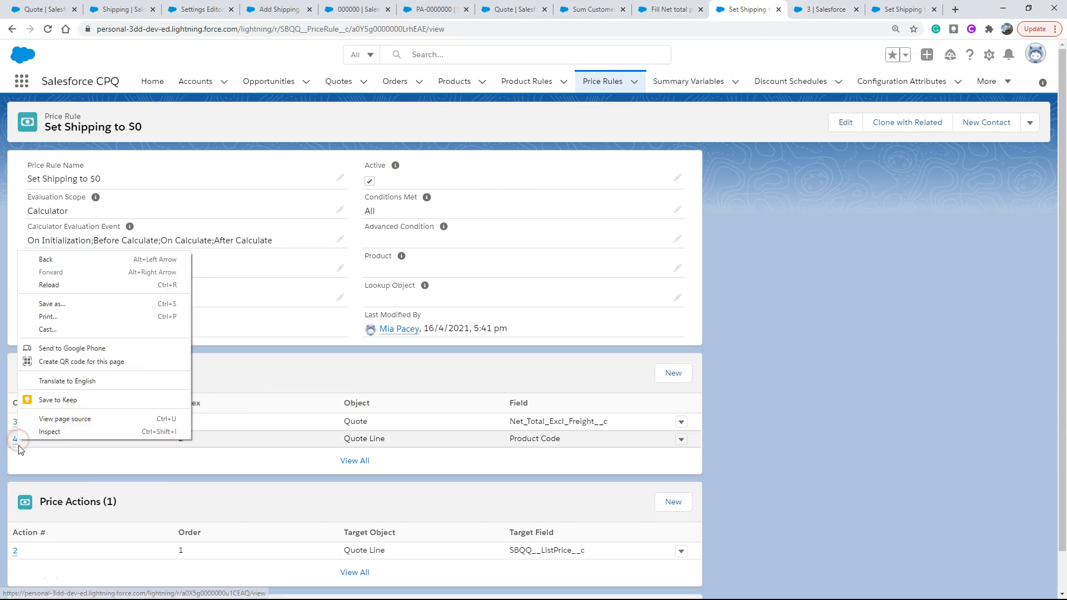
right_click(15, 443)
left_click(42, 451)
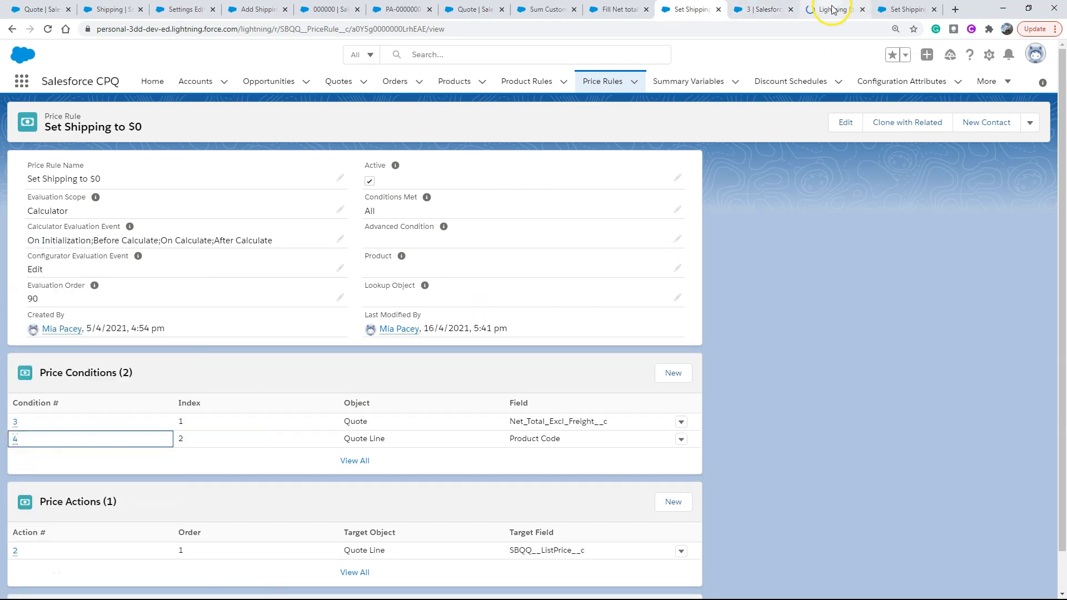
left_click(827, 9)
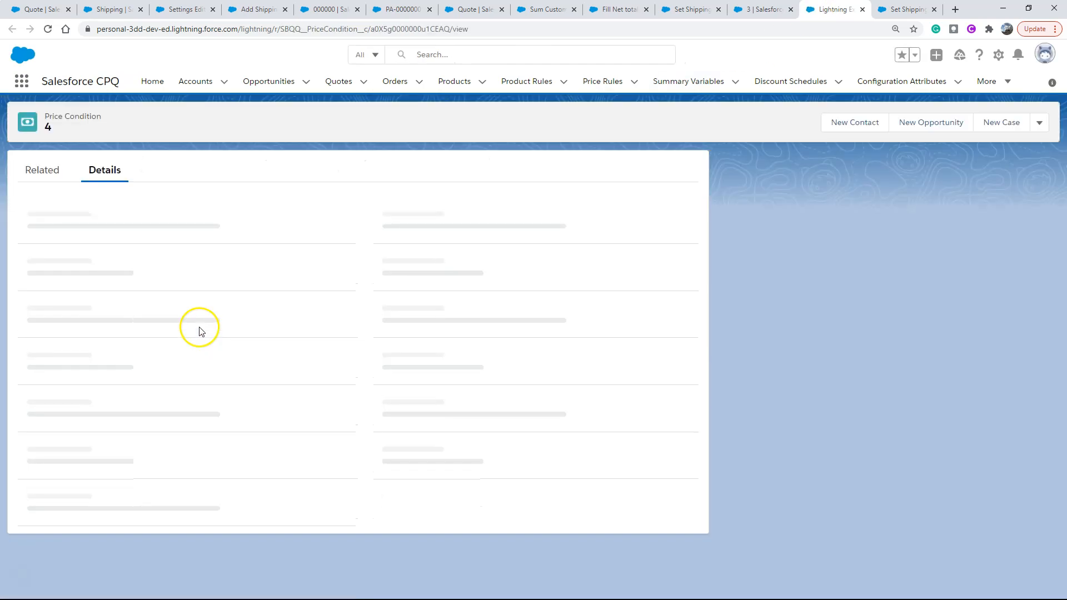
left_click(918, 122)
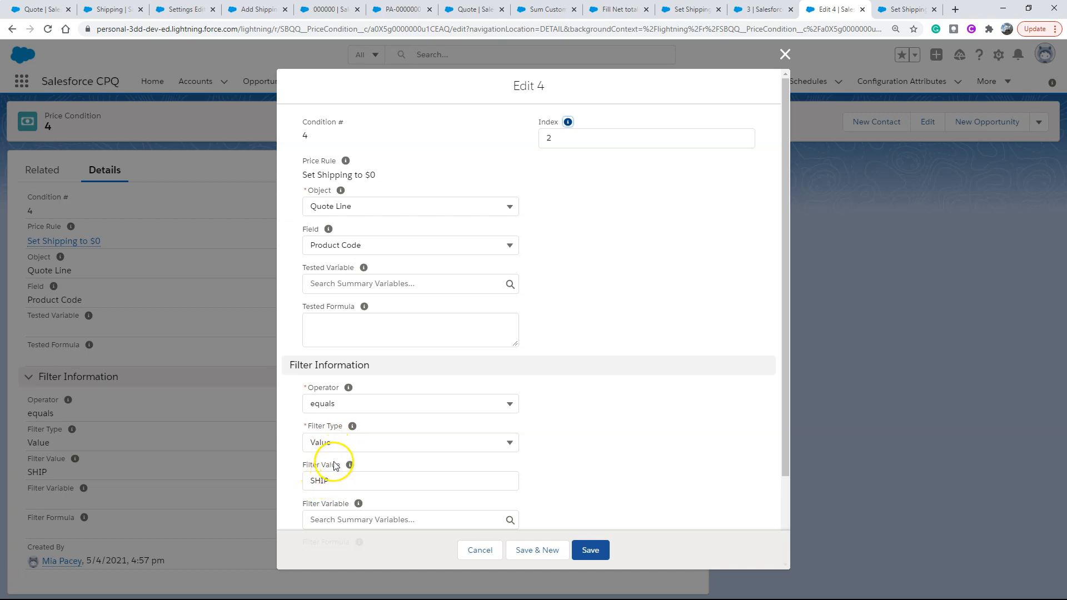
left_click(590, 550)
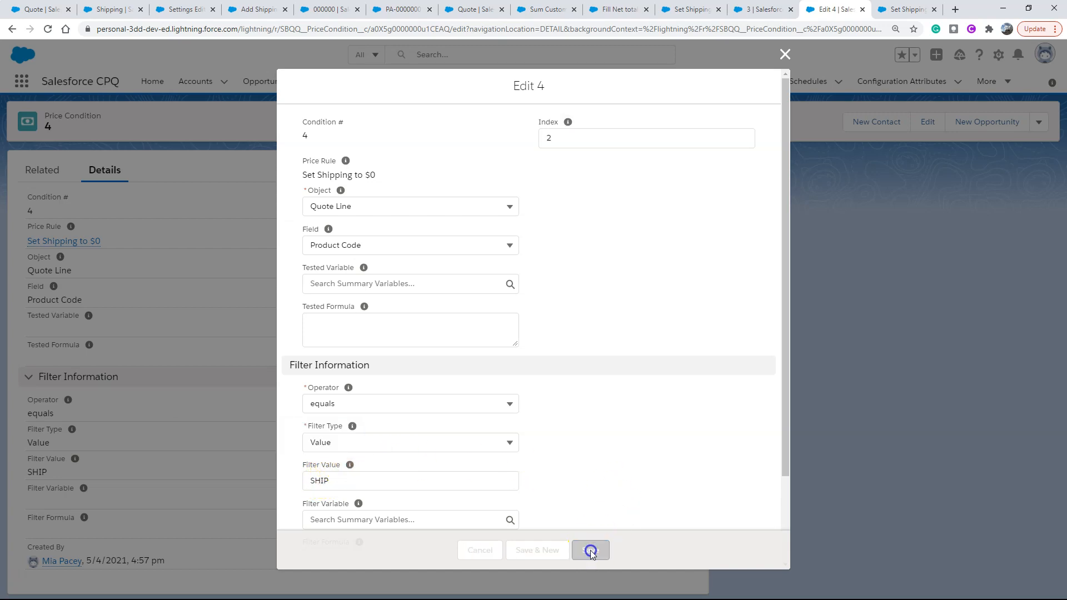
Step: Open the price action of the "Set Shipping to $0" rule, examine its target field and value, and return to the rule
left_click(705, 11)
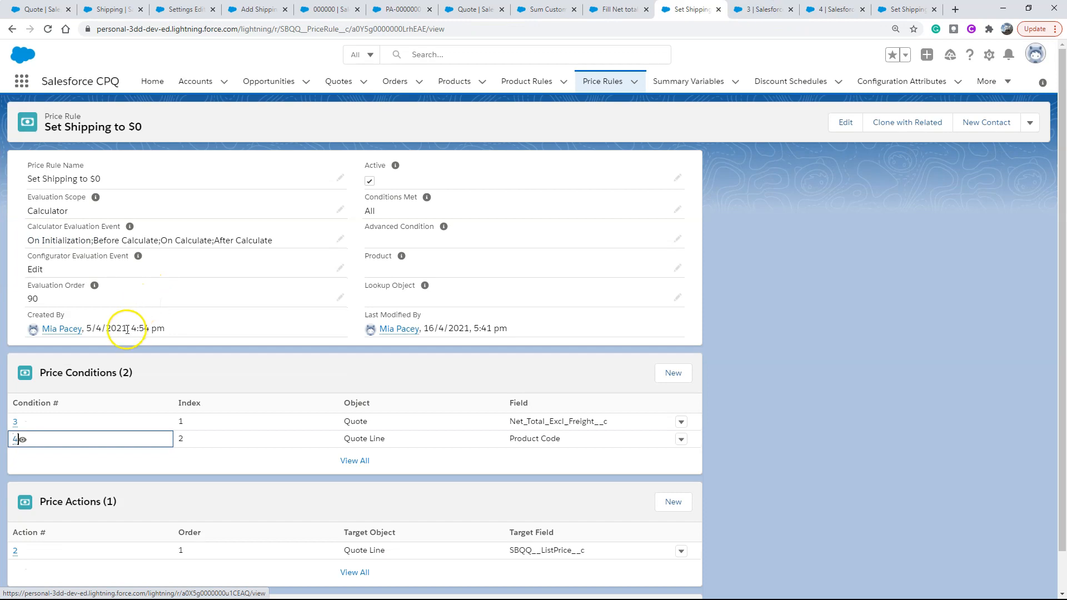
scroll(126, 329, "down", 1)
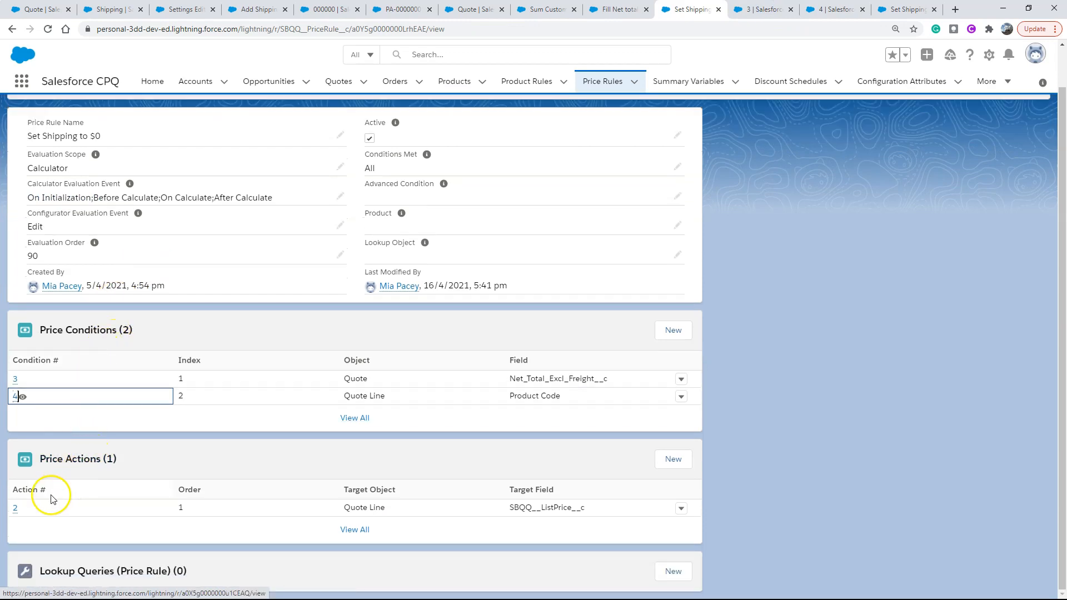
mouse_move(17, 515)
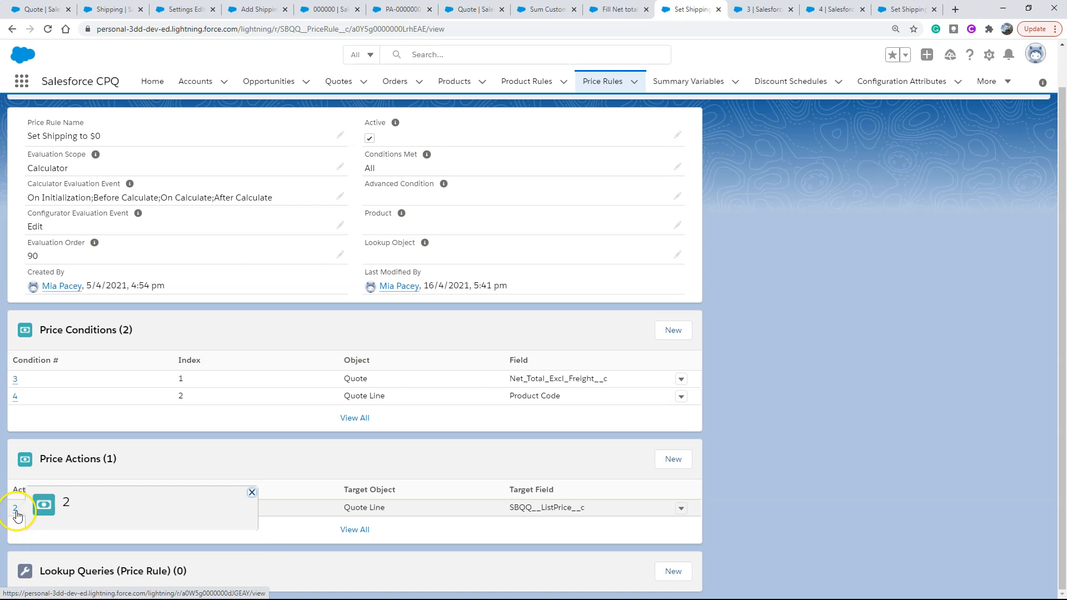
left_click(17, 512)
mouse_move(57, 311)
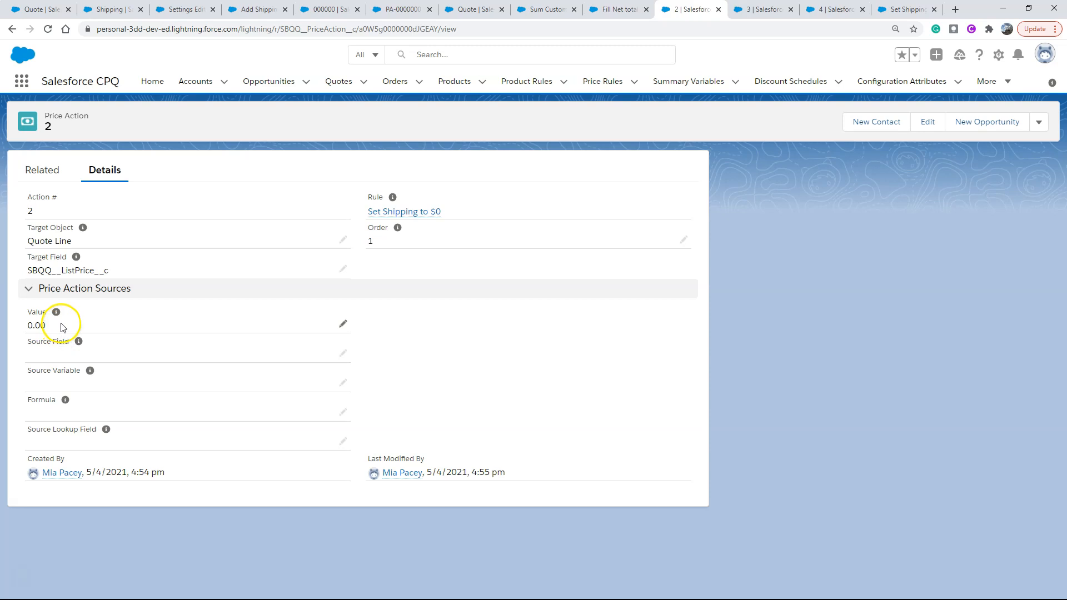
key("ctrl+Tab")
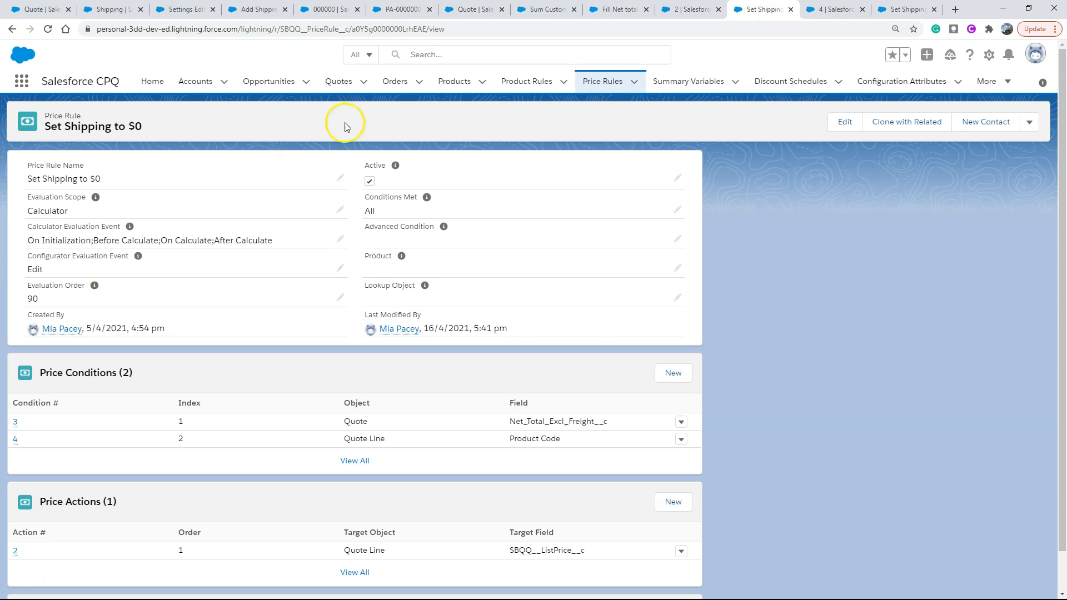
Step: Open the "Set Shipping to $15" price rule for editing, review its evaluation events and evaluation order, and save it
left_click(908, 10)
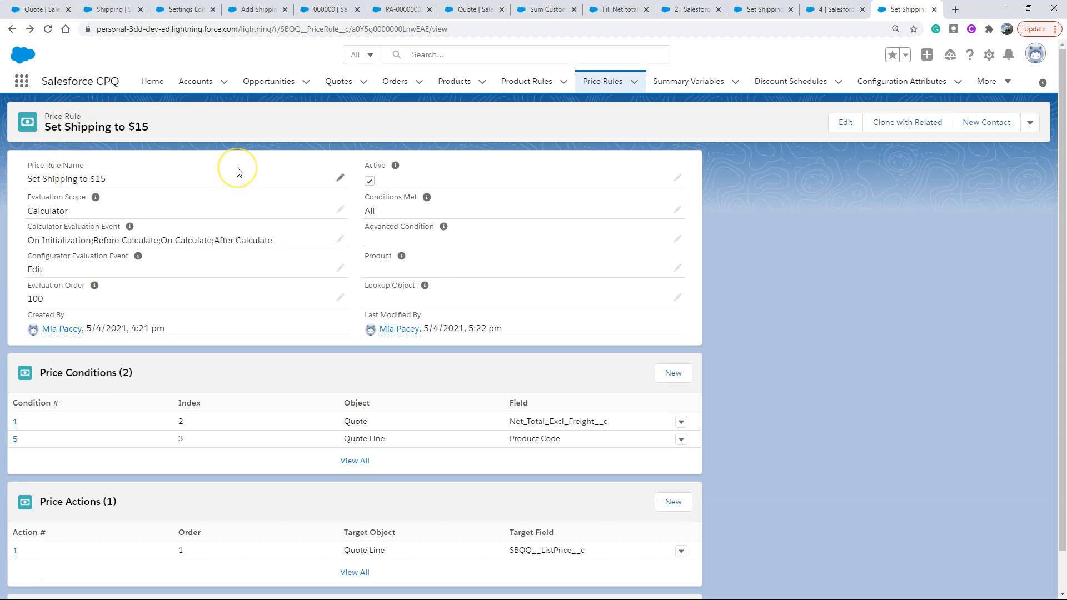
left_click(845, 123)
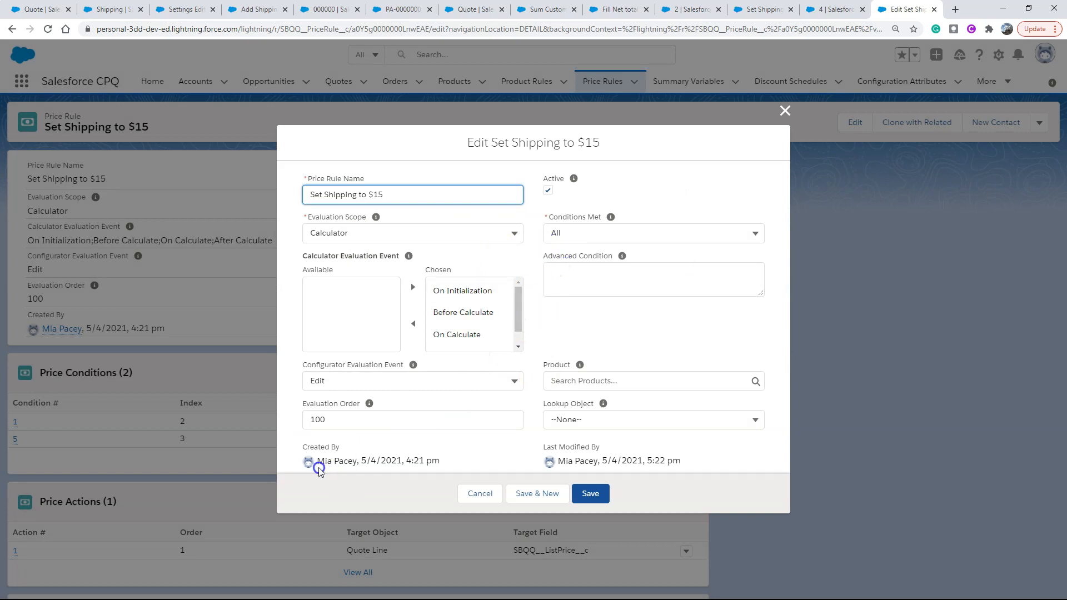
left_click(315, 418)
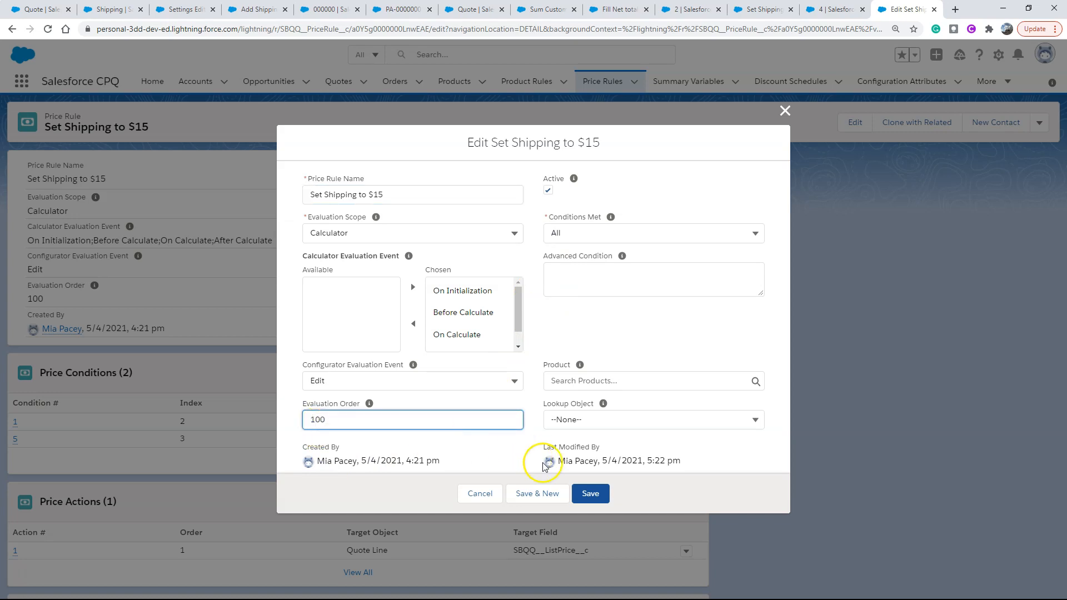
left_click(587, 494)
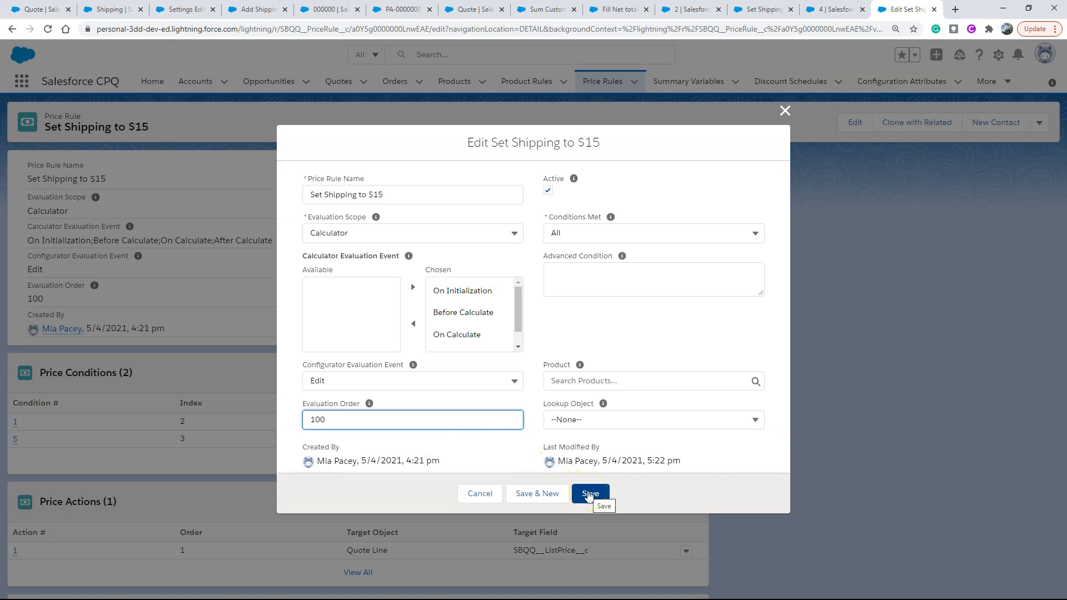
Step: Open the Net_Total_Excl_Freight__c price condition of the "Set Shipping to $15" rule in a separate tab and examine its operator and filter value
scroll(39, 379, "down", 1)
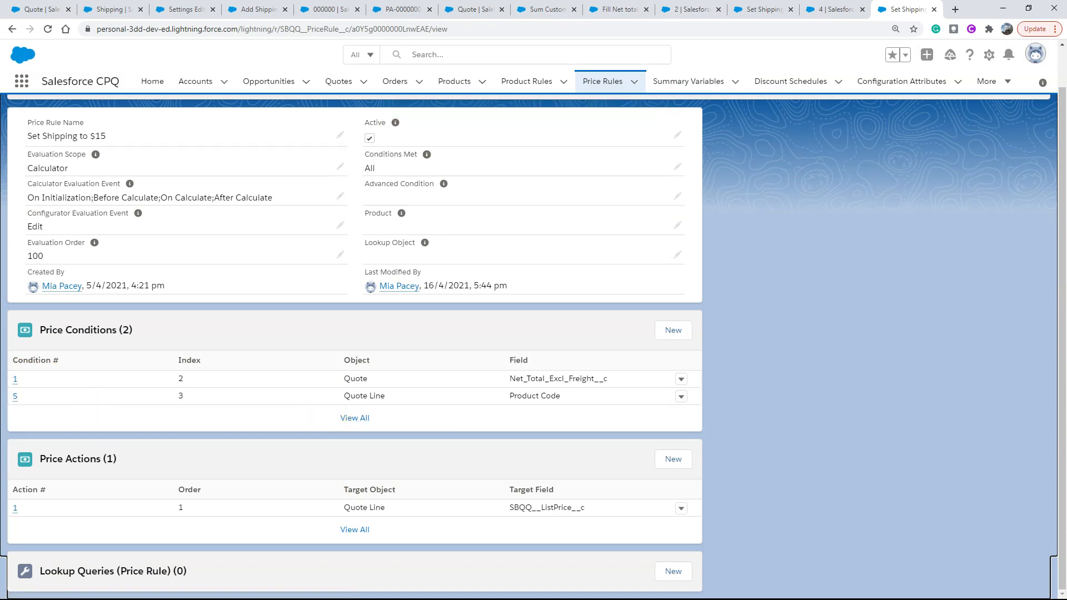
right_click(15, 383)
left_click(31, 389)
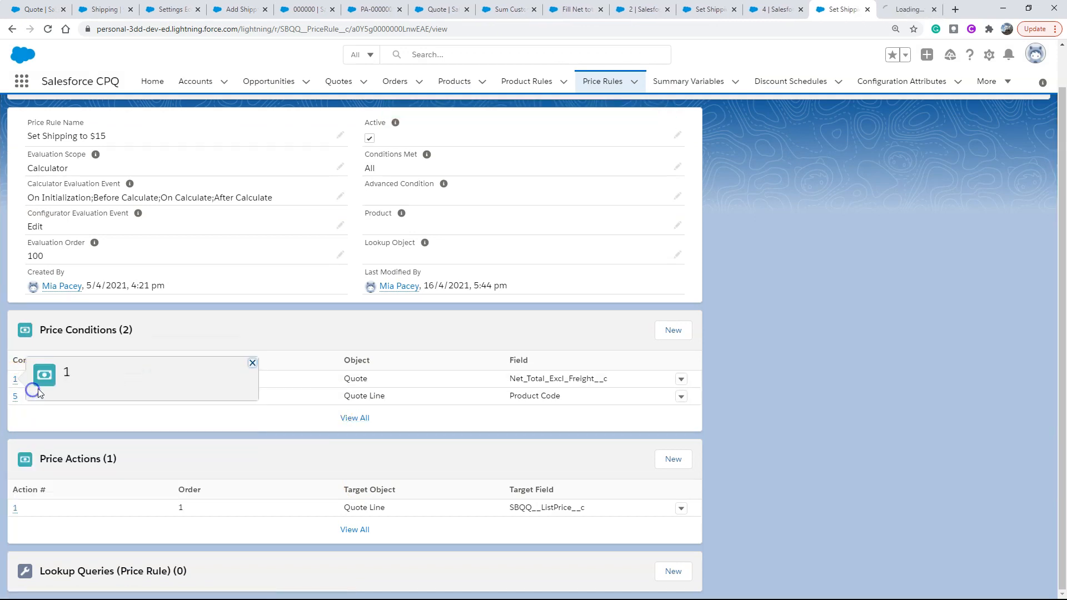
left_click(909, 10)
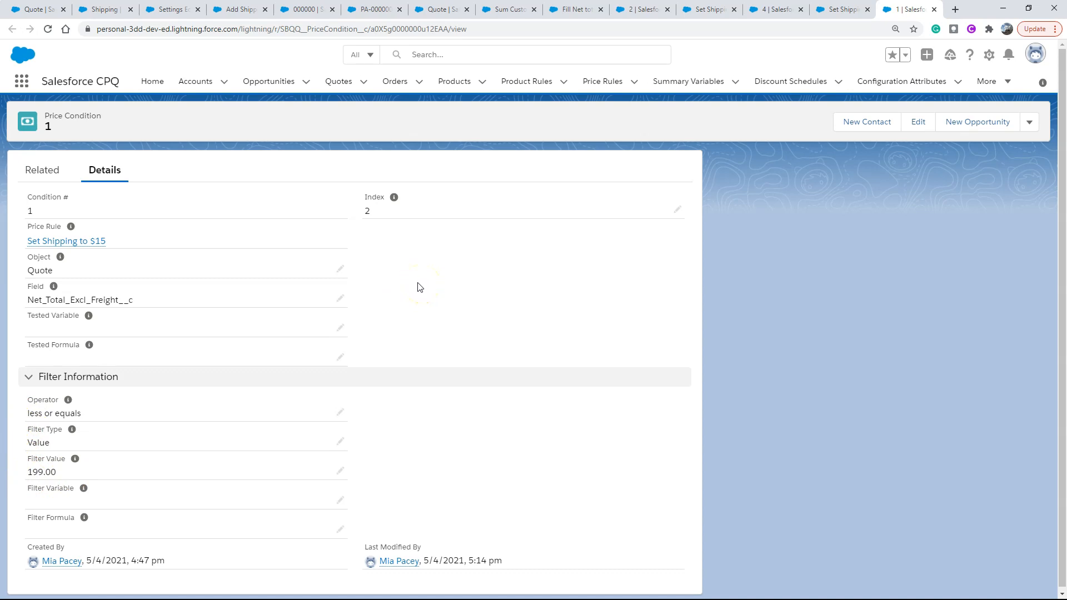
Step: Return to the "Set Shipping to $15" rule, open its Product Code price condition in a separate tab, and examine the filter settings
left_click(103, 242)
scroll(106, 244, "down", 3)
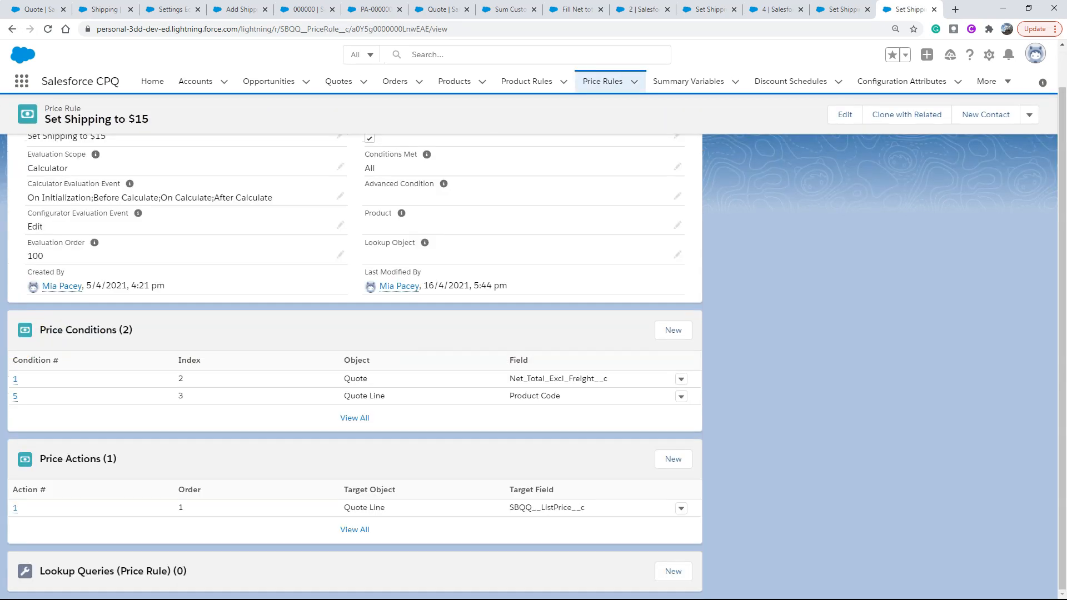
right_click(16, 396)
left_click(25, 403)
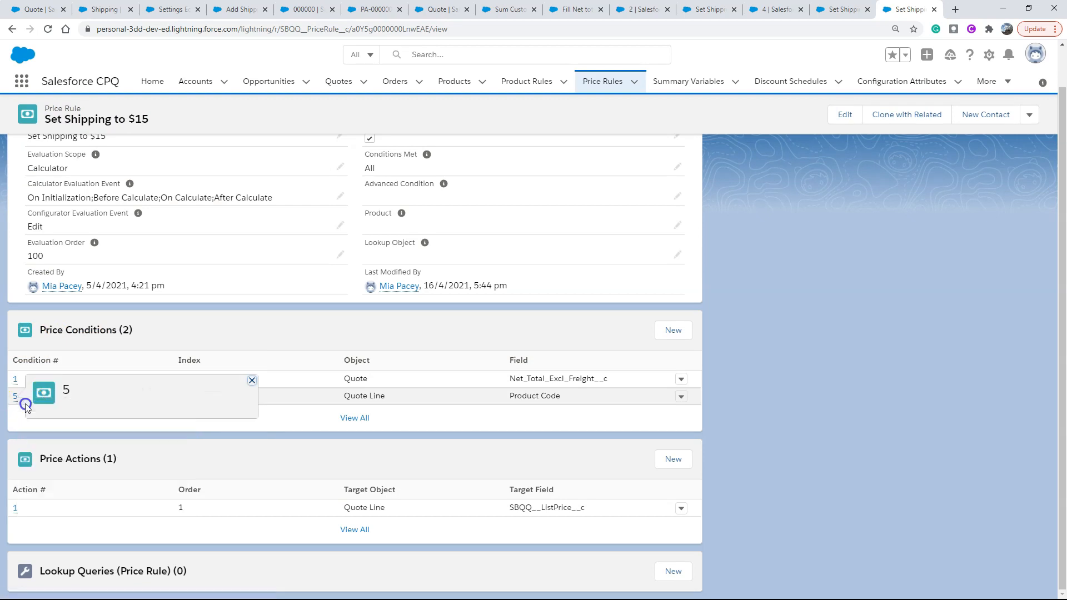
left_click(905, 9)
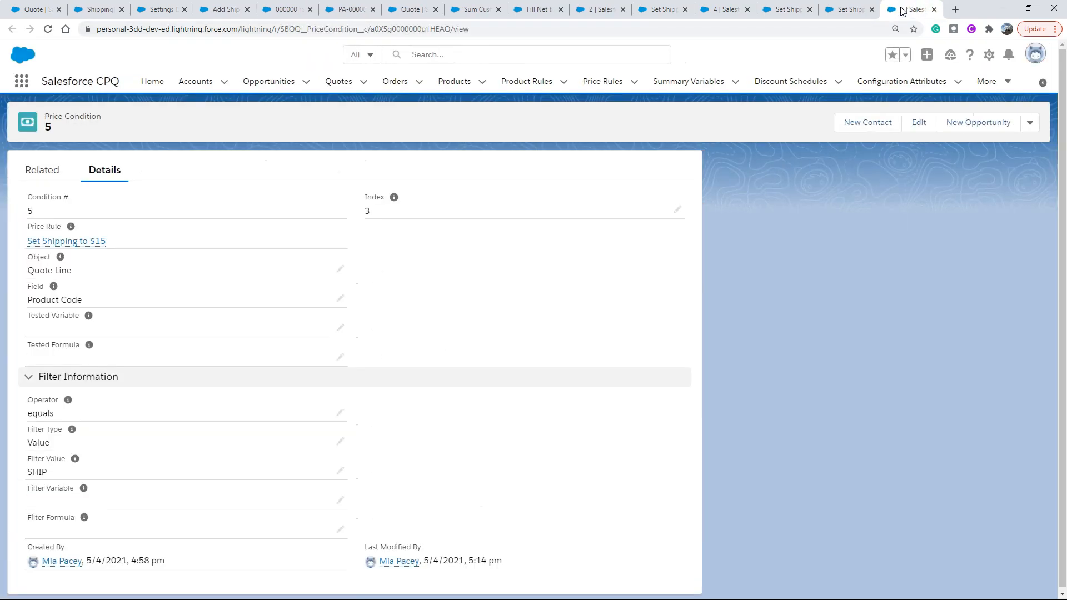
Step: Go back to the "Set Shipping to $15" rule and open its price action to examine the target object, target field and value
left_click(837, 11)
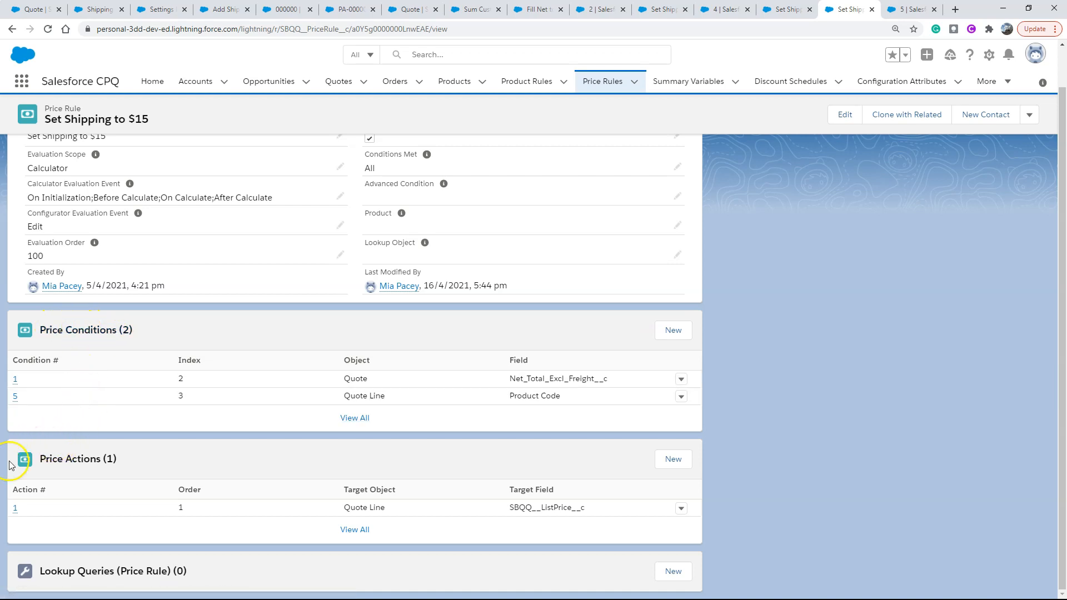
left_click(15, 509)
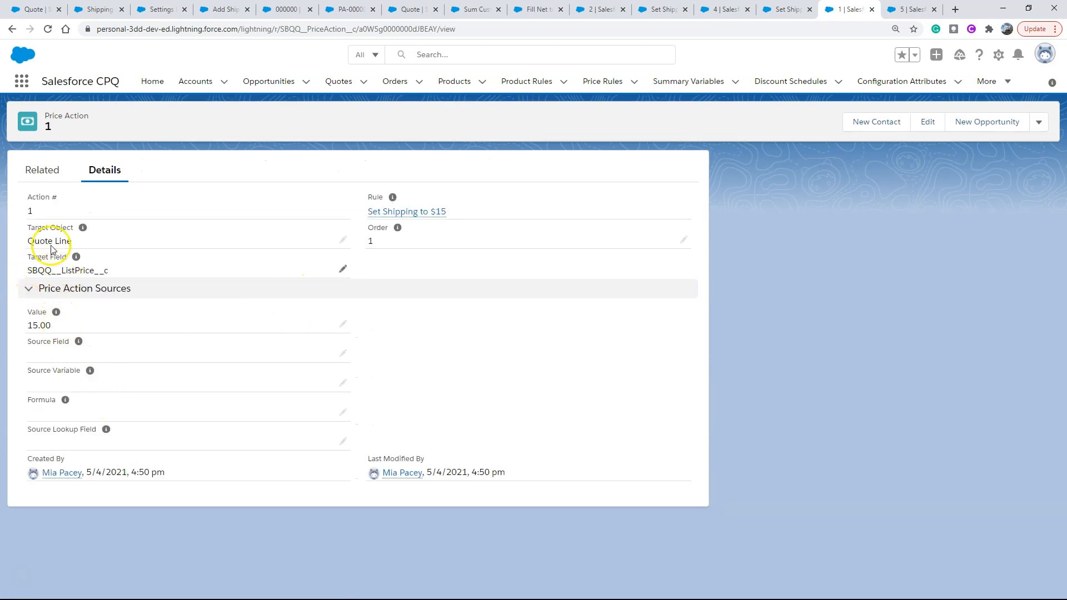
mouse_move(76, 258)
mouse_move(64, 305)
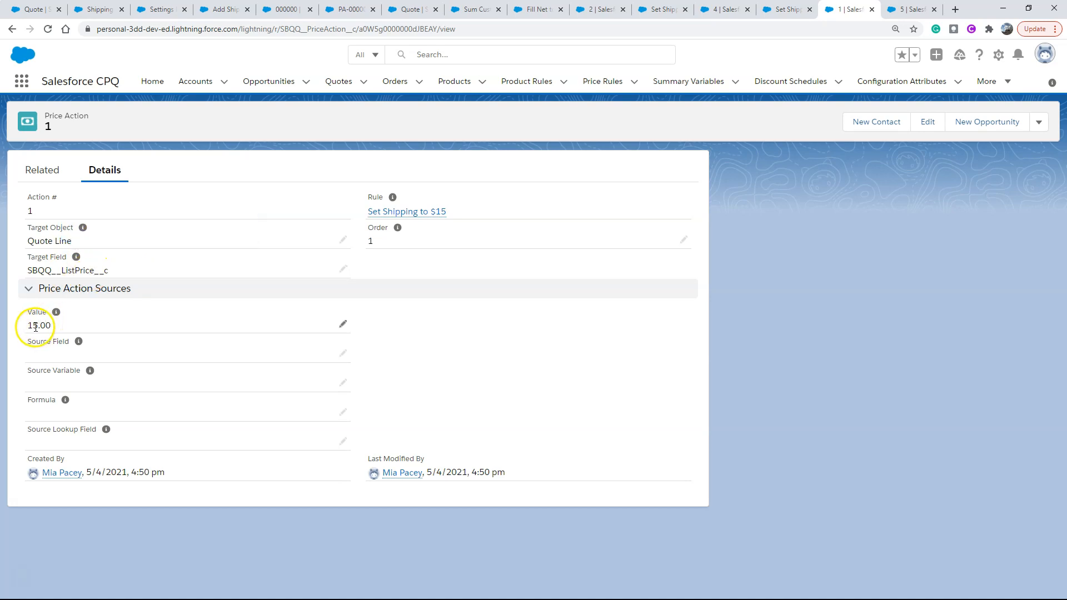